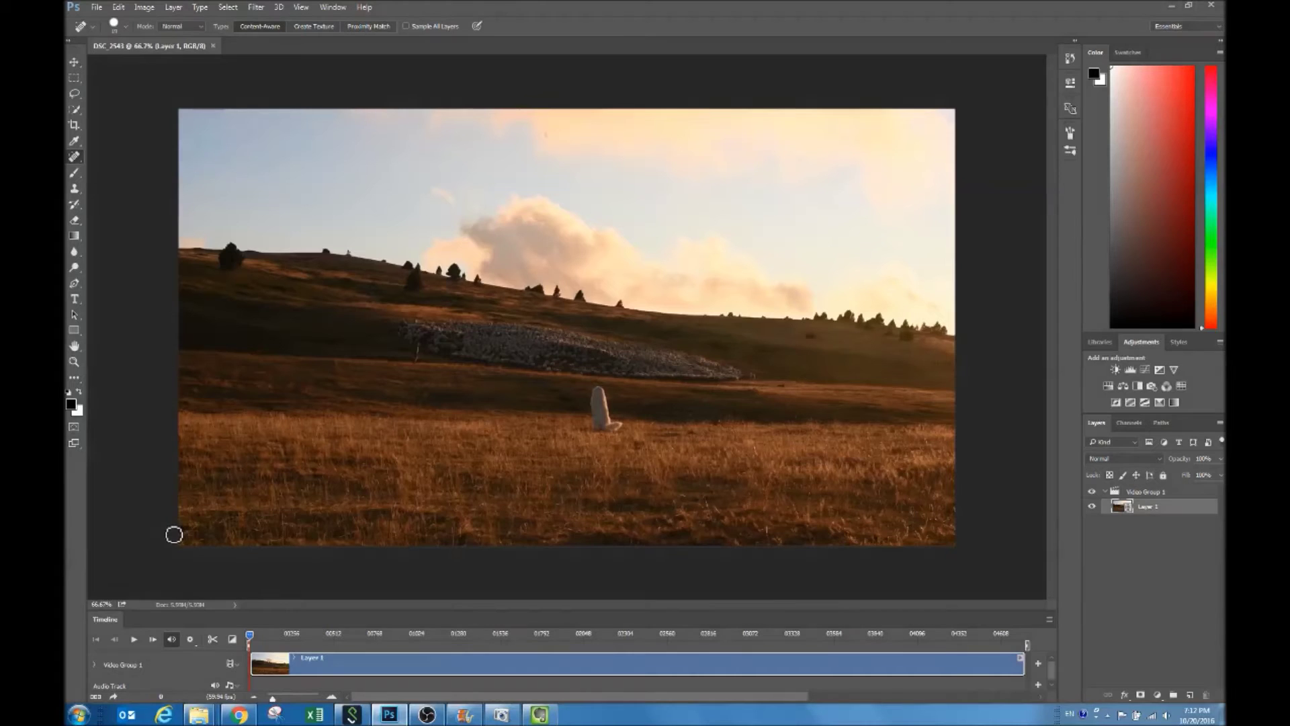
Preview the clip by scrubbing to a later frame and playing it back.
{"action": "left_click", "coordinate": [96, 7]}
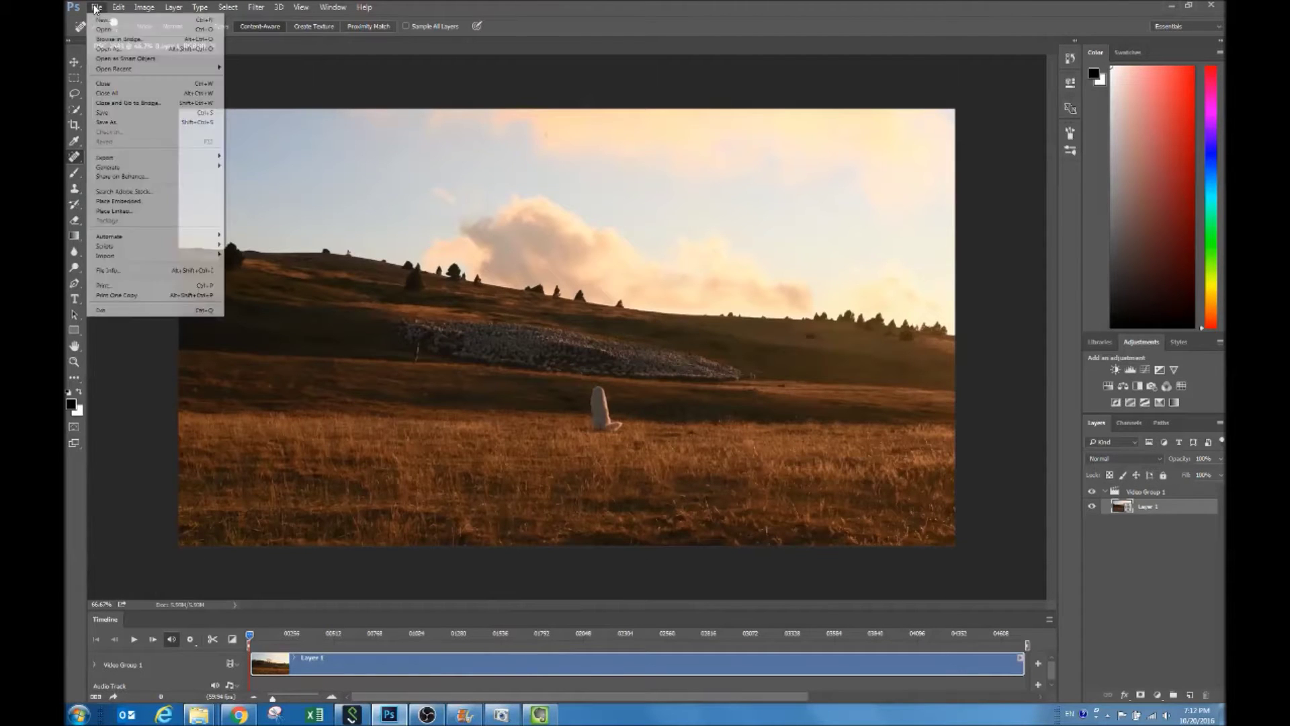
{"action": "left_click", "coordinate": [96, 7]}
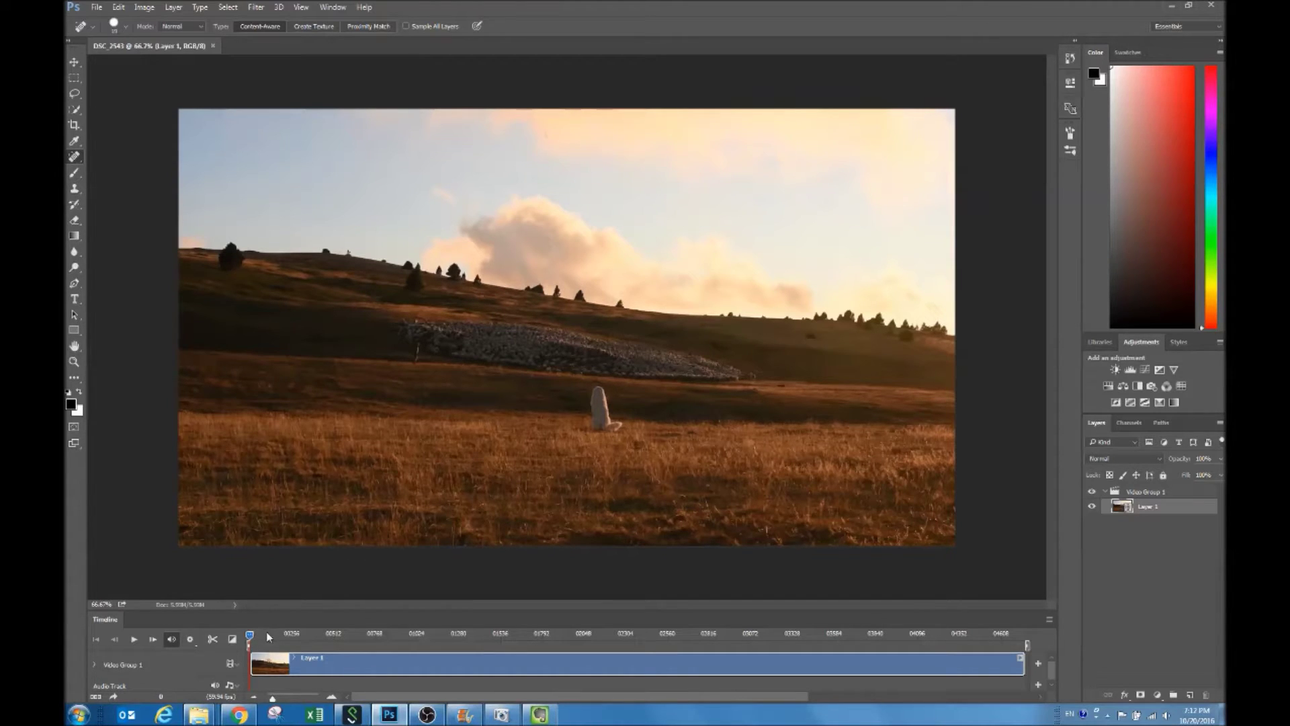
{"action": "left_click_drag", "start_coordinate": [250, 636], "coordinate": [254, 638]}
{"action": "key", "text": "space"}
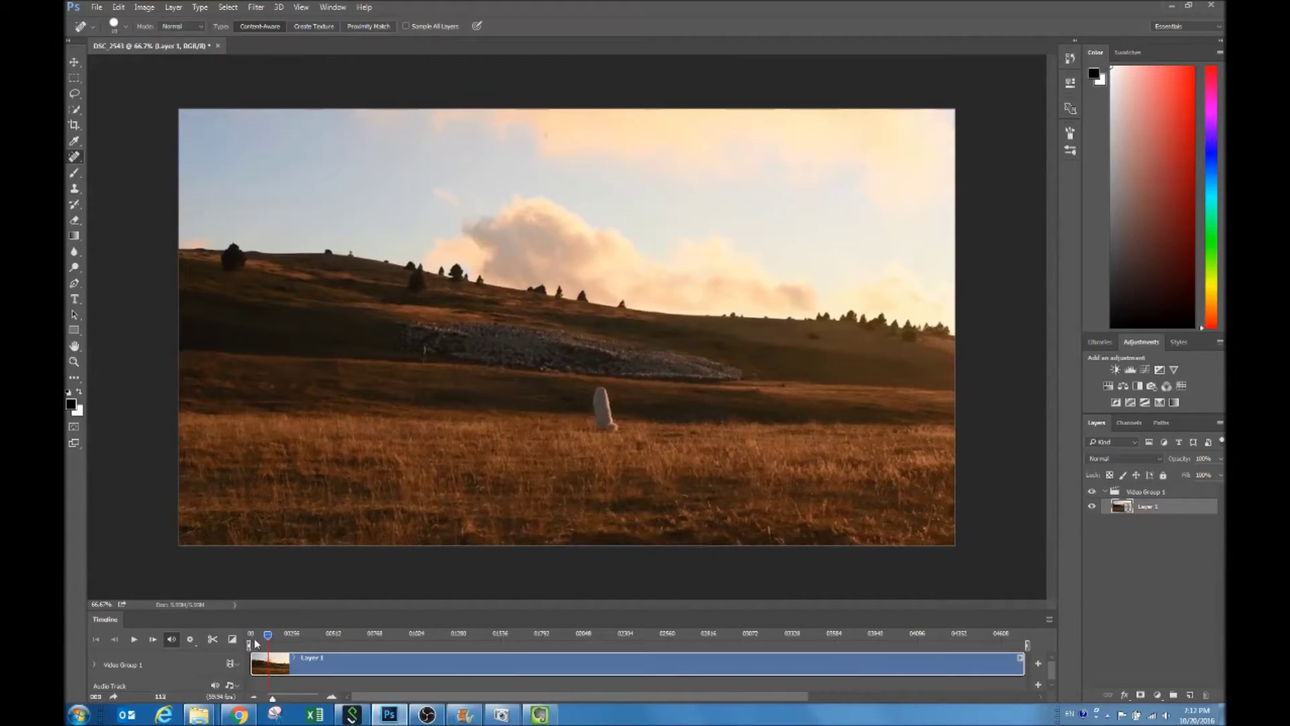
{"action": "key", "text": "space"}
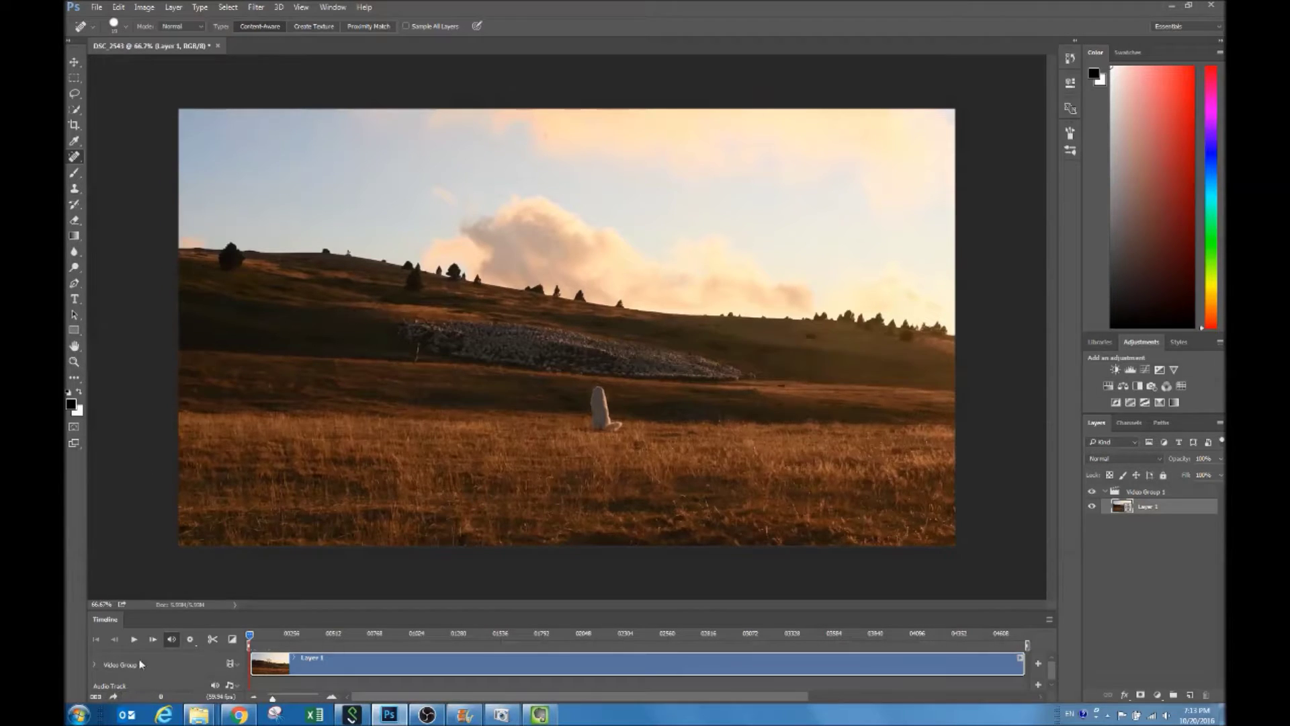
Render the clip as a Photoshop Image Sequence of TIFF frames into video-frames.
{"action": "left_click", "coordinate": [113, 699]}
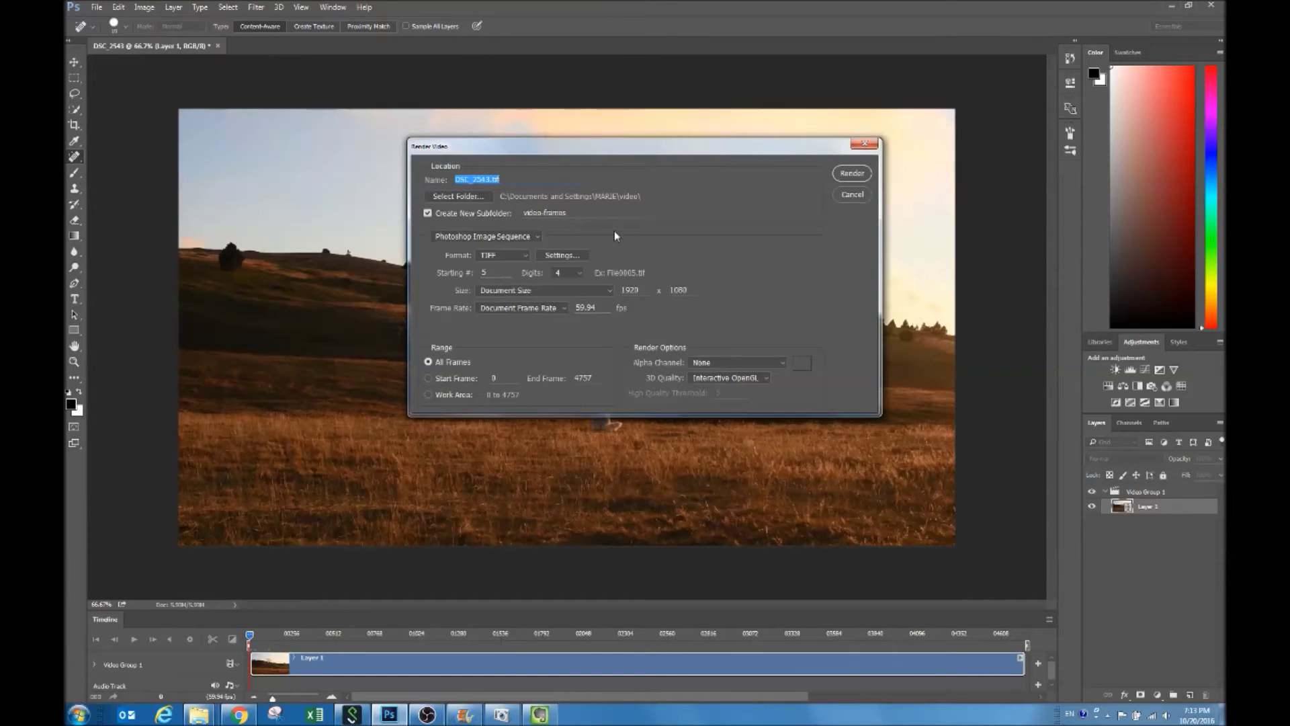
{"action": "left_click", "coordinate": [485, 236]}
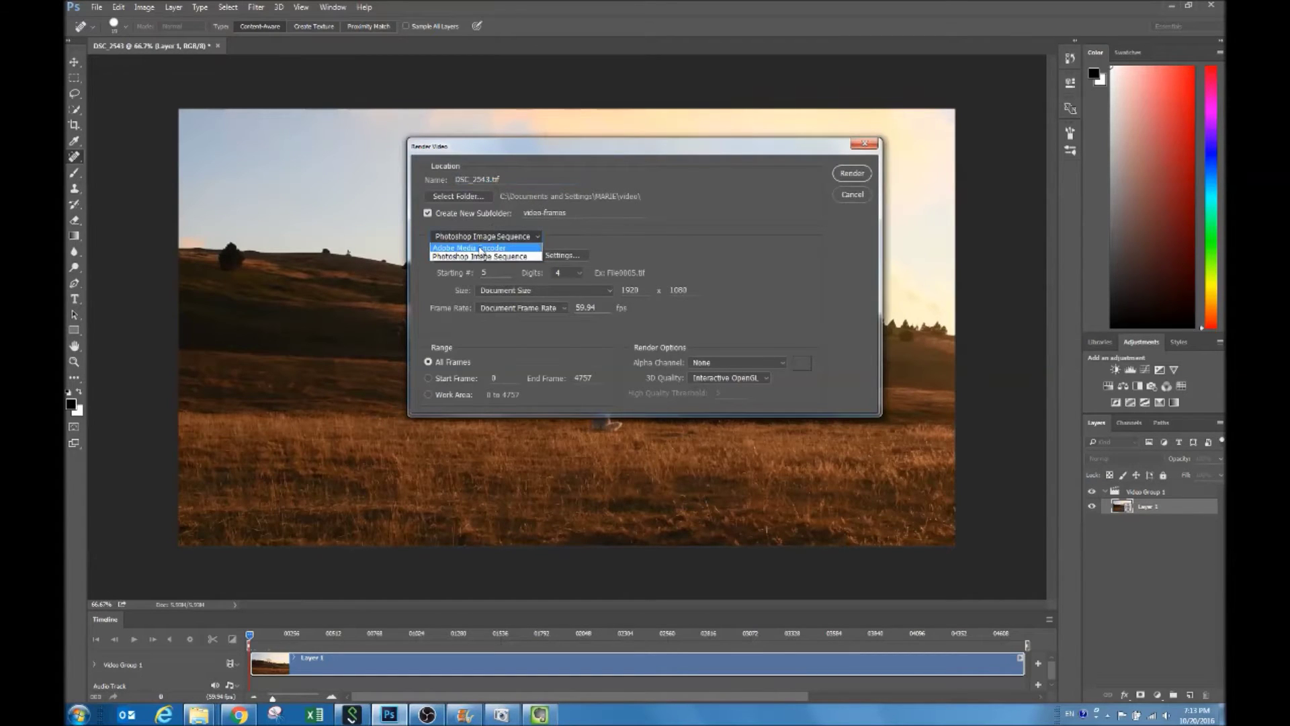
{"action": "left_click", "coordinate": [475, 254]}
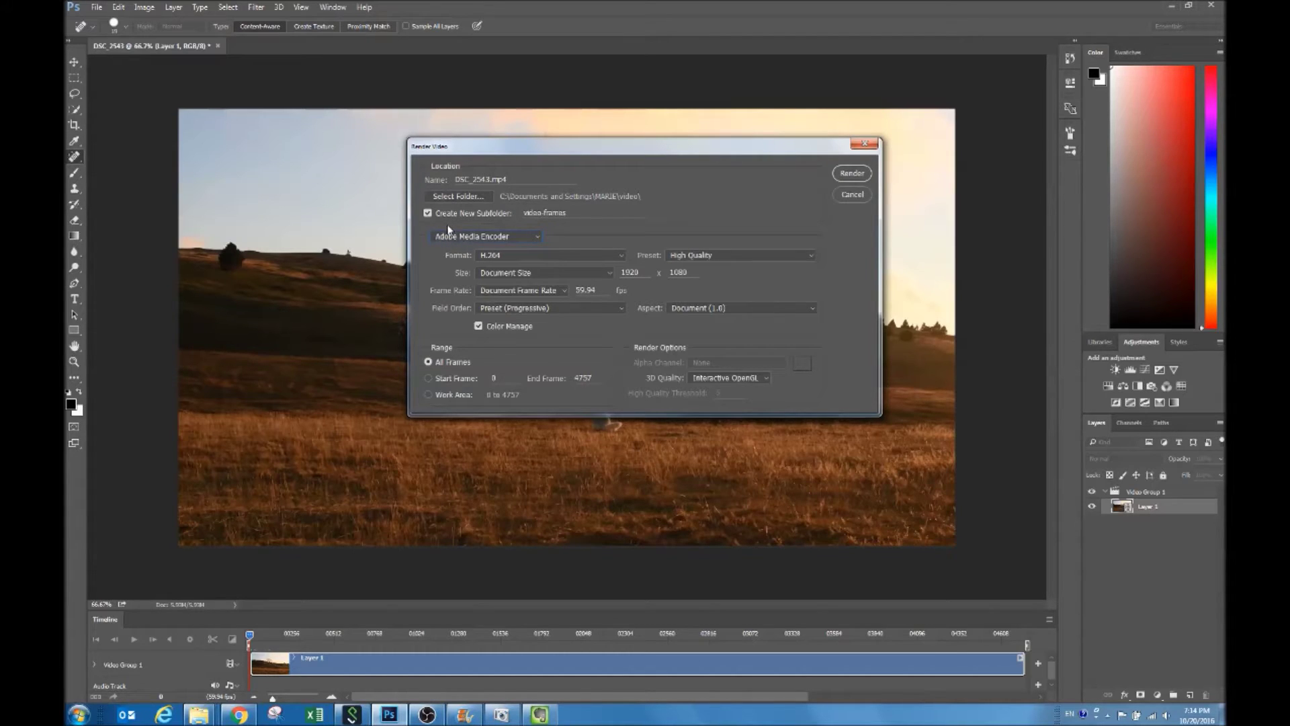
{"action": "left_click", "coordinate": [464, 236]}
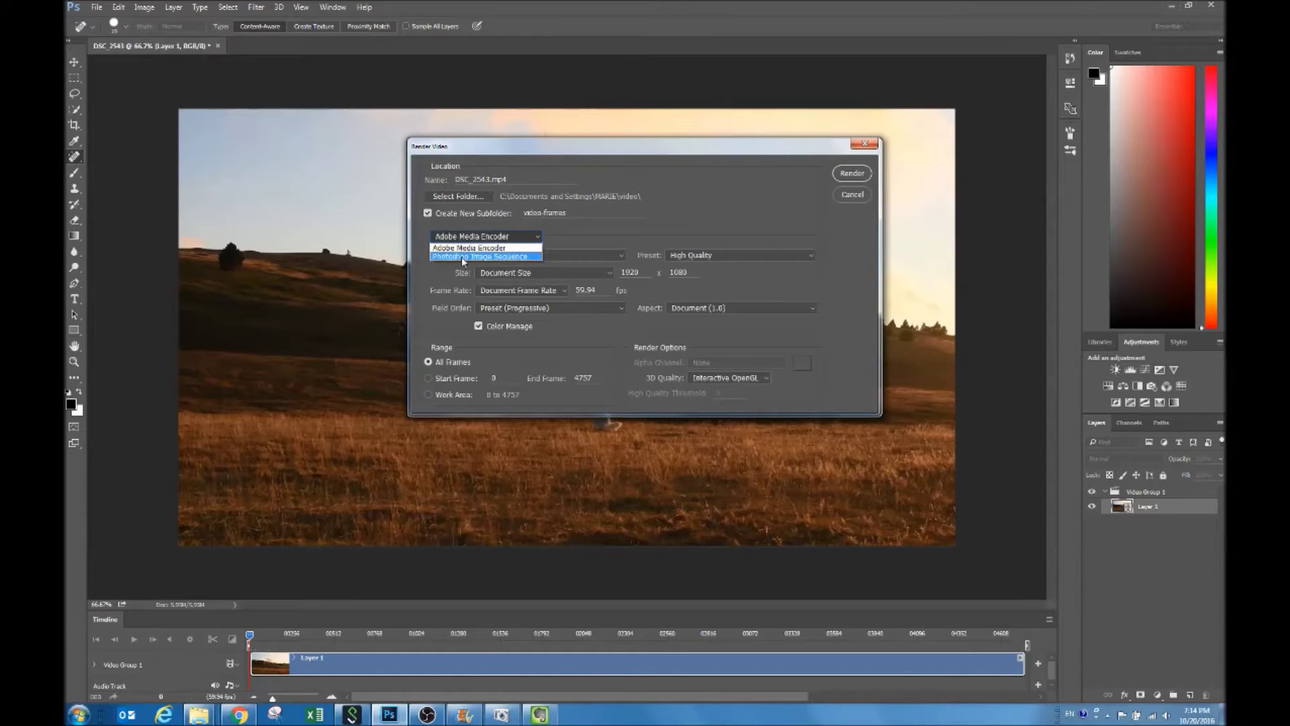
{"action": "left_click", "coordinate": [462, 256]}
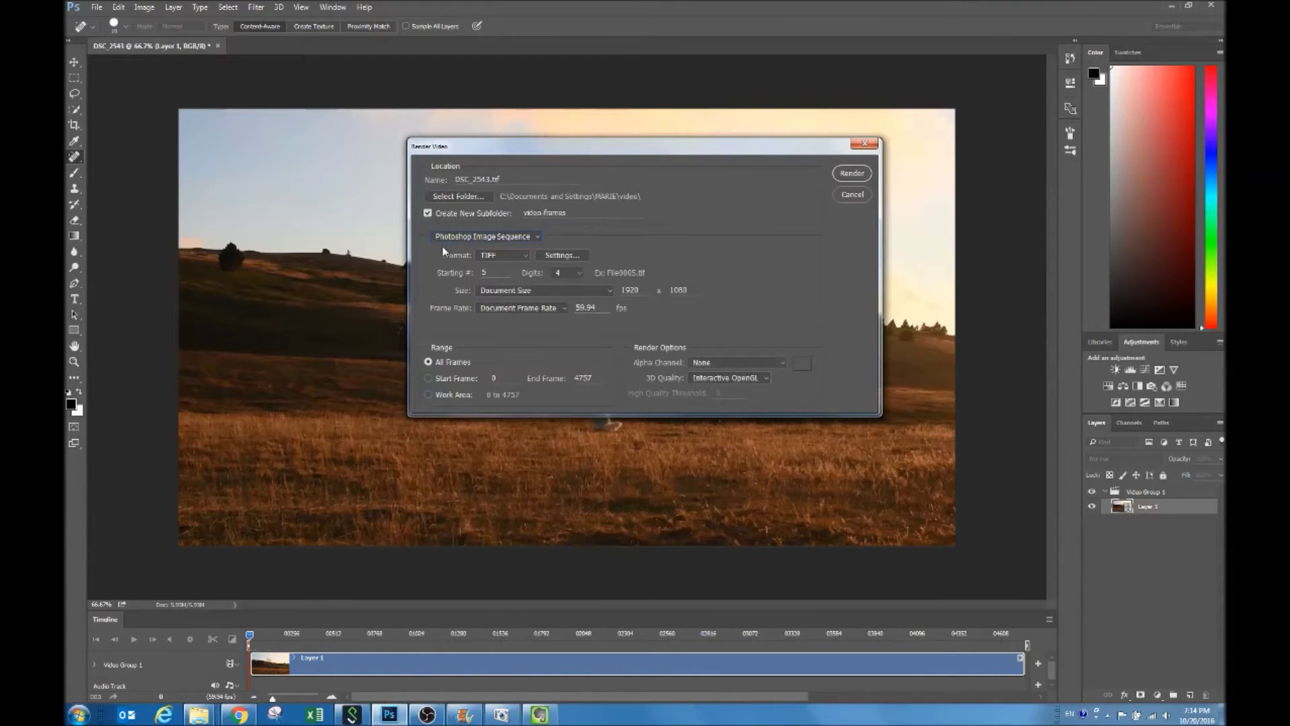
{"action": "left_click", "coordinate": [517, 255]}
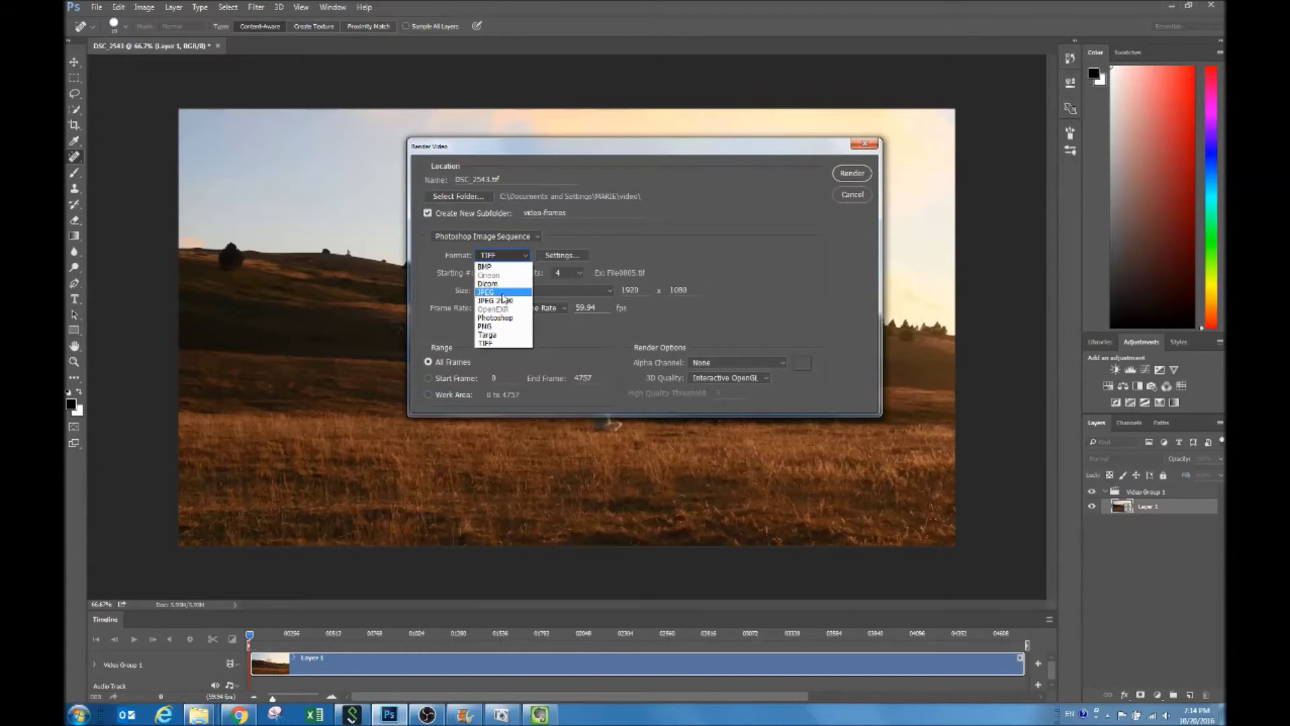
{"action": "left_click", "coordinate": [503, 342]}
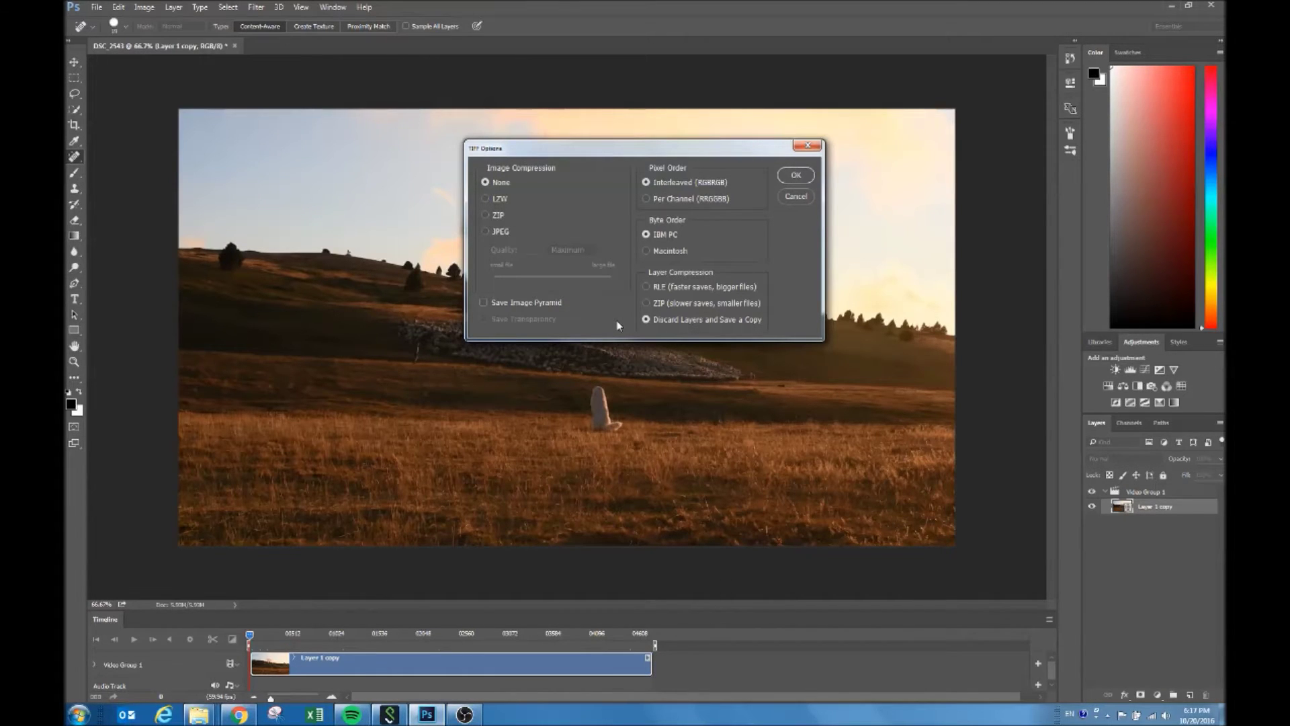
{"action": "left_click", "coordinate": [800, 175]}
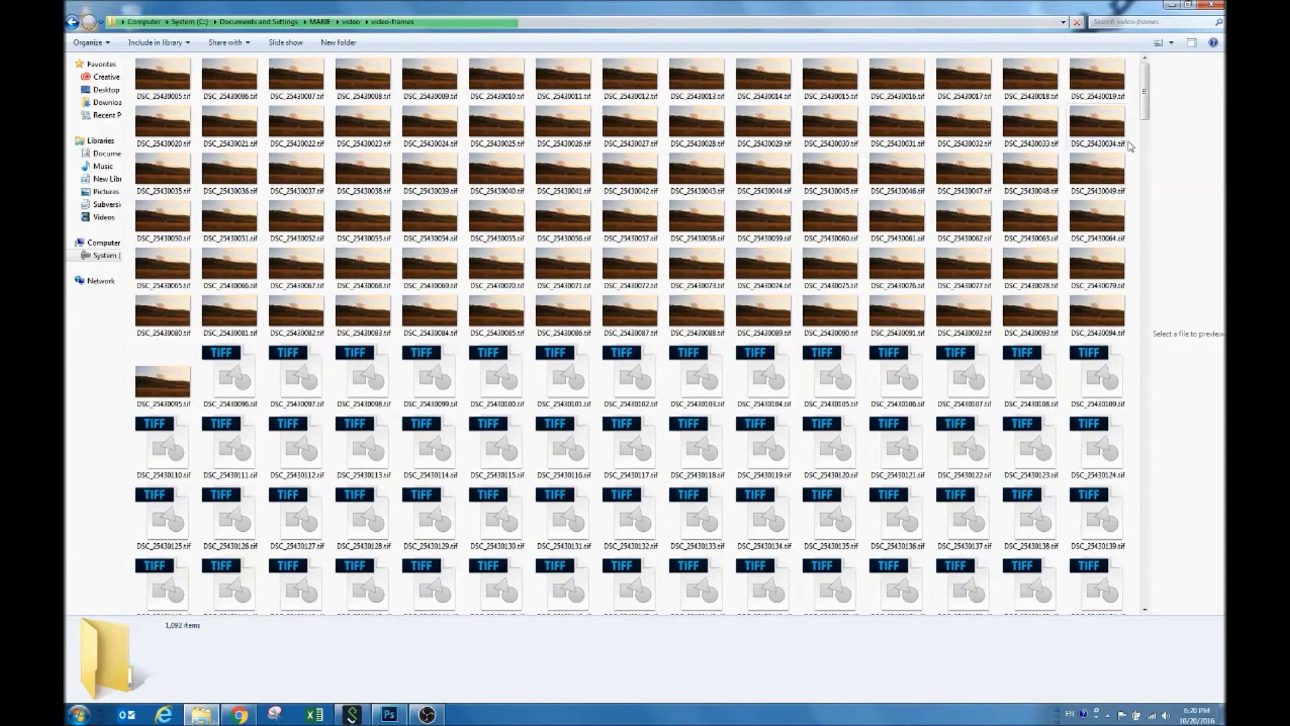
{"action": "left_click", "coordinate": [1171, 43]}
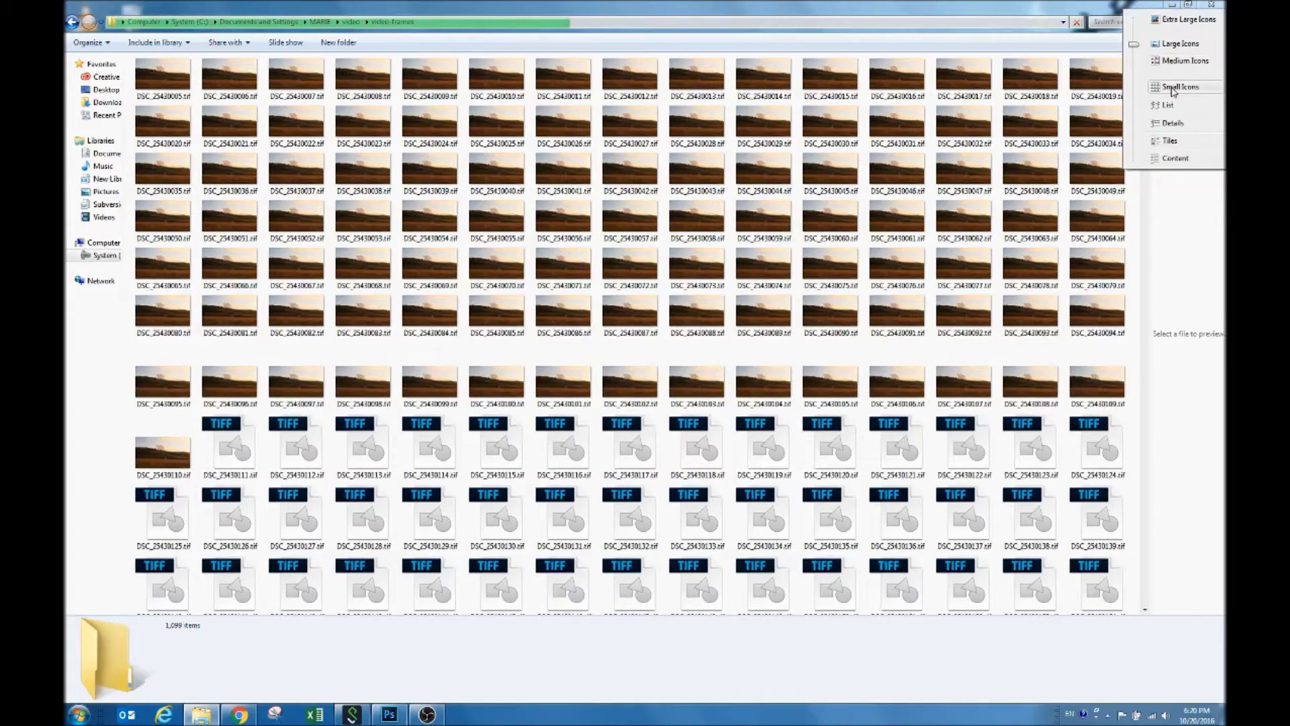
Switch the video-frames folder to List view, then return to Photoshop.
{"action": "left_click", "coordinate": [1170, 104]}
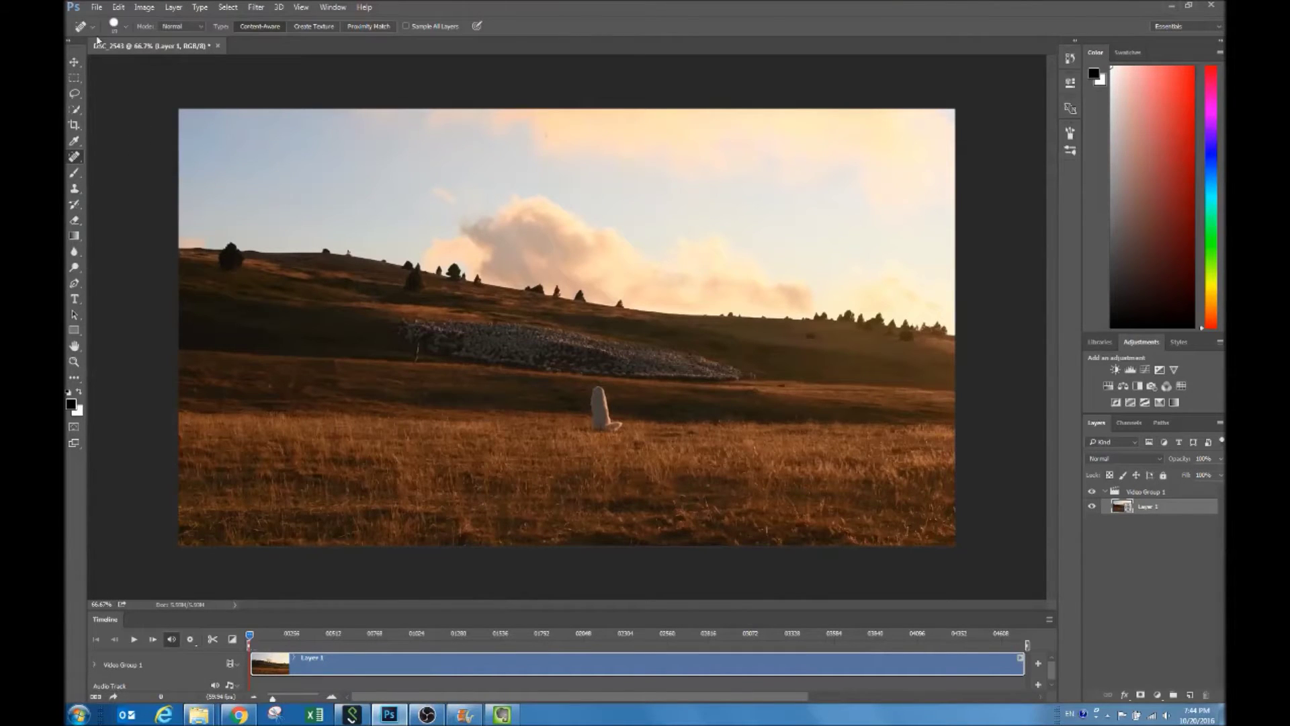
{"action": "left_click", "coordinate": [97, 8]}
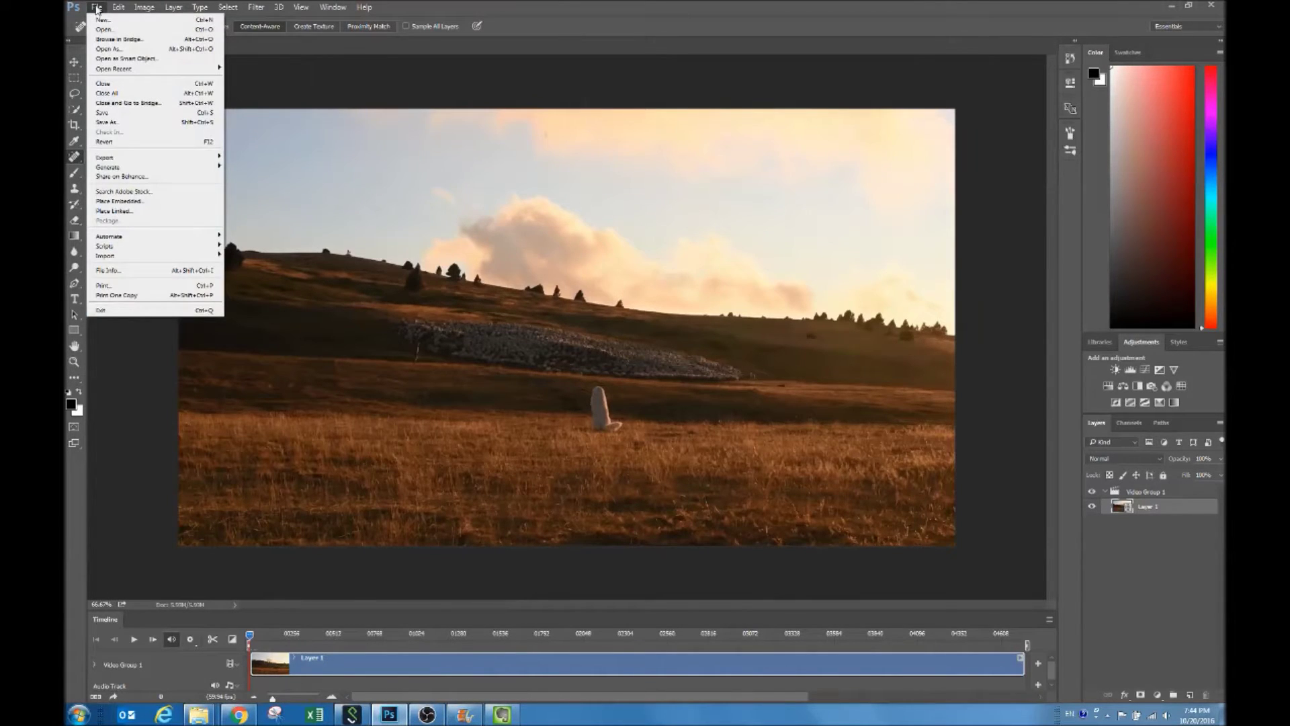
Close the video document without saving and open the frame DSC_2543_20005.tif.
{"action": "left_click", "coordinate": [114, 83]}
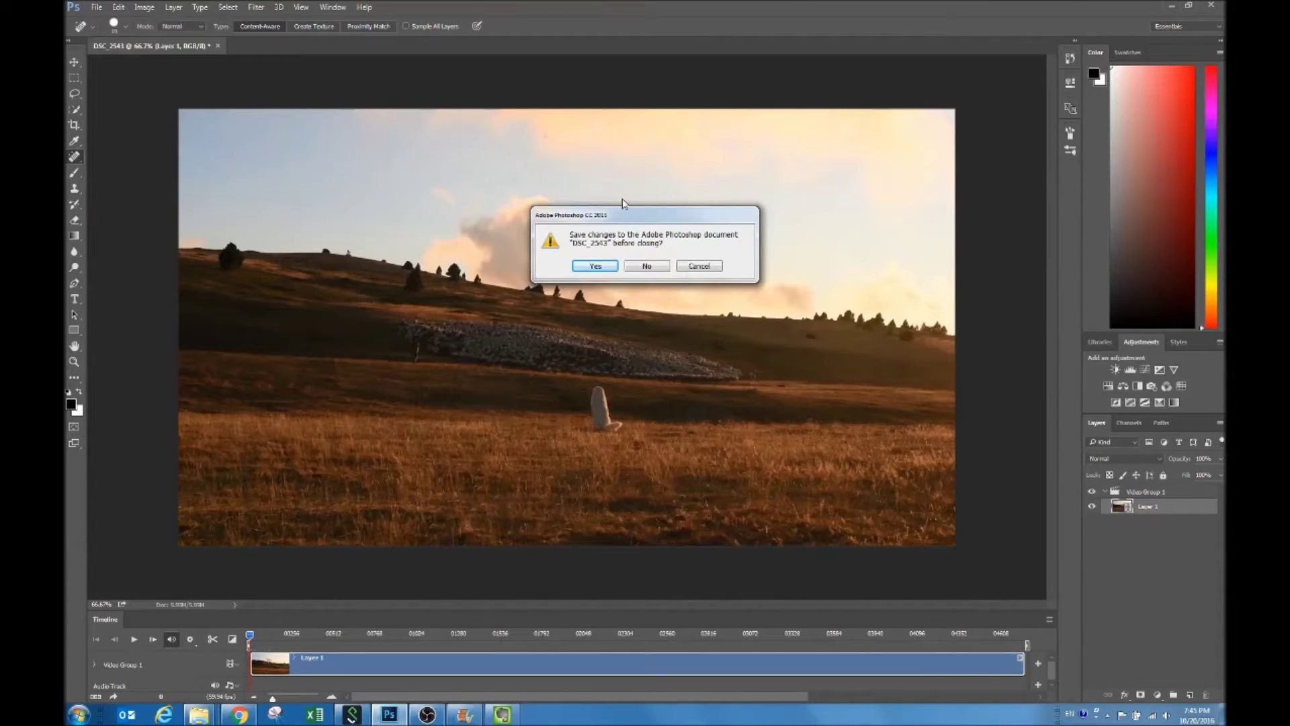
{"action": "left_click", "coordinate": [647, 266]}
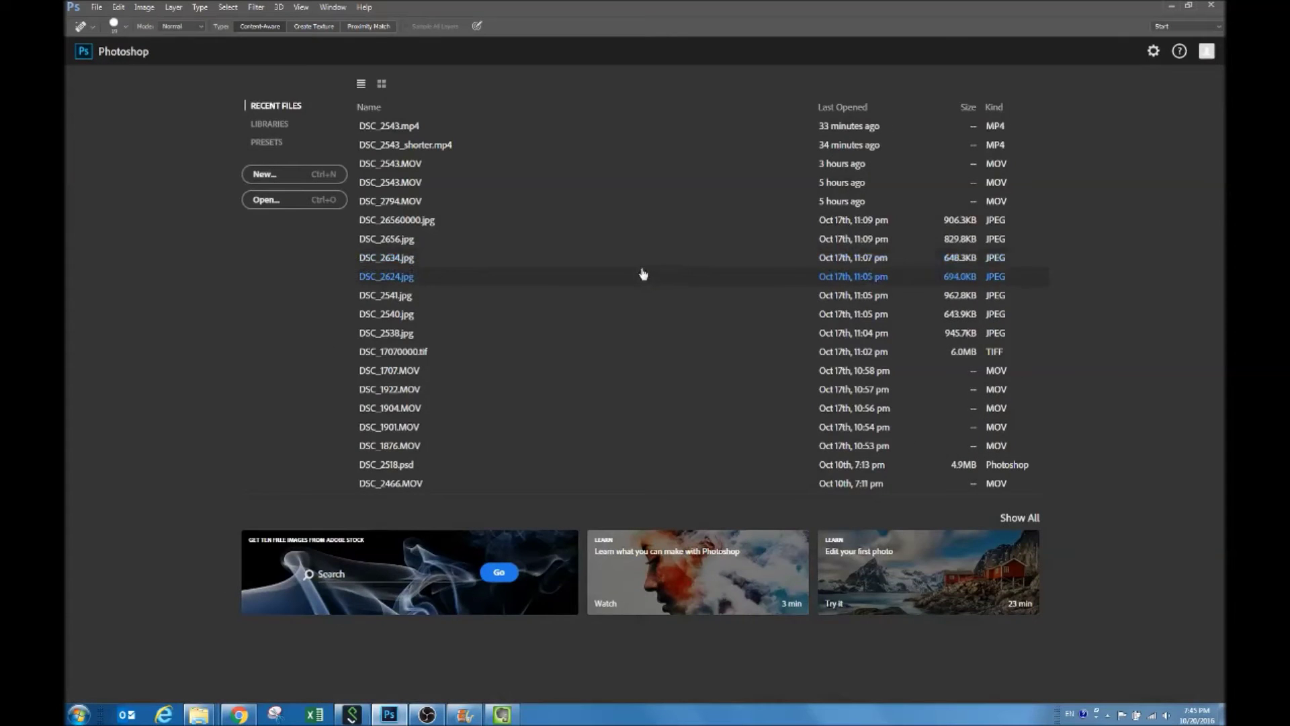
{"action": "left_click", "coordinate": [96, 9]}
{"action": "left_click", "coordinate": [97, 8]}
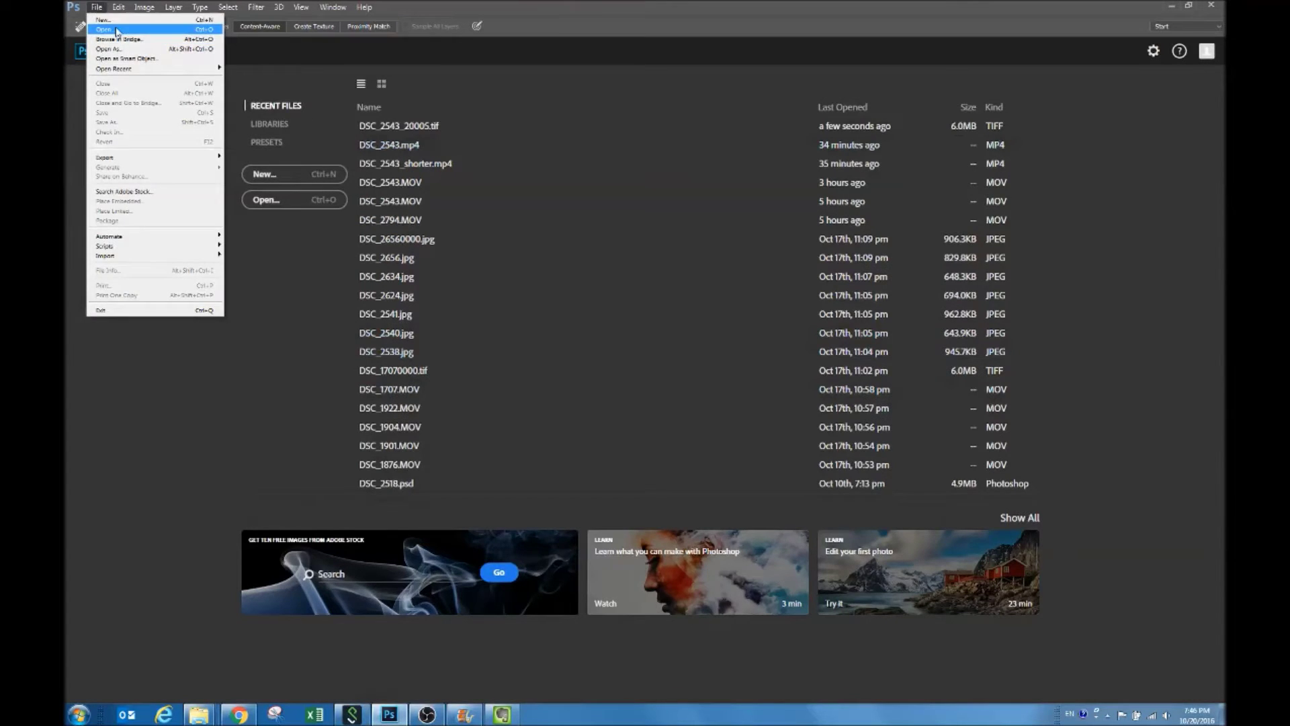
{"action": "left_click", "coordinate": [117, 30]}
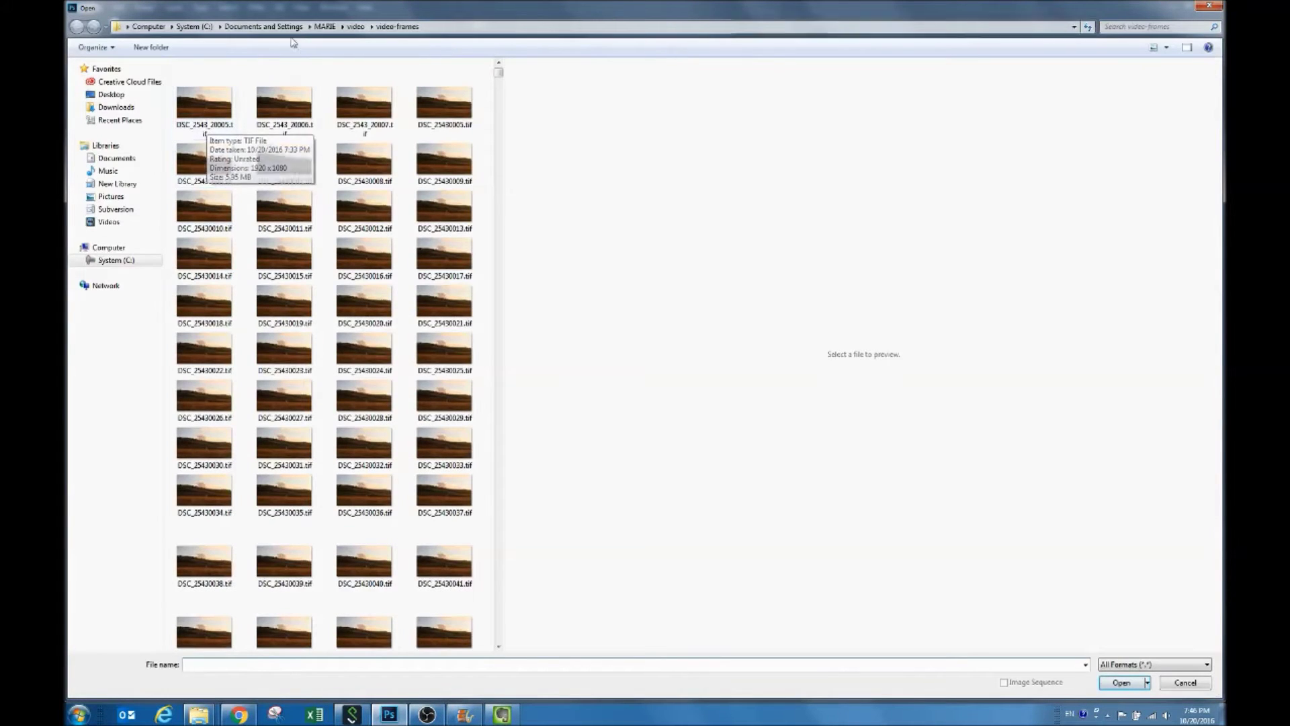
{"action": "left_click", "coordinate": [195, 116]}
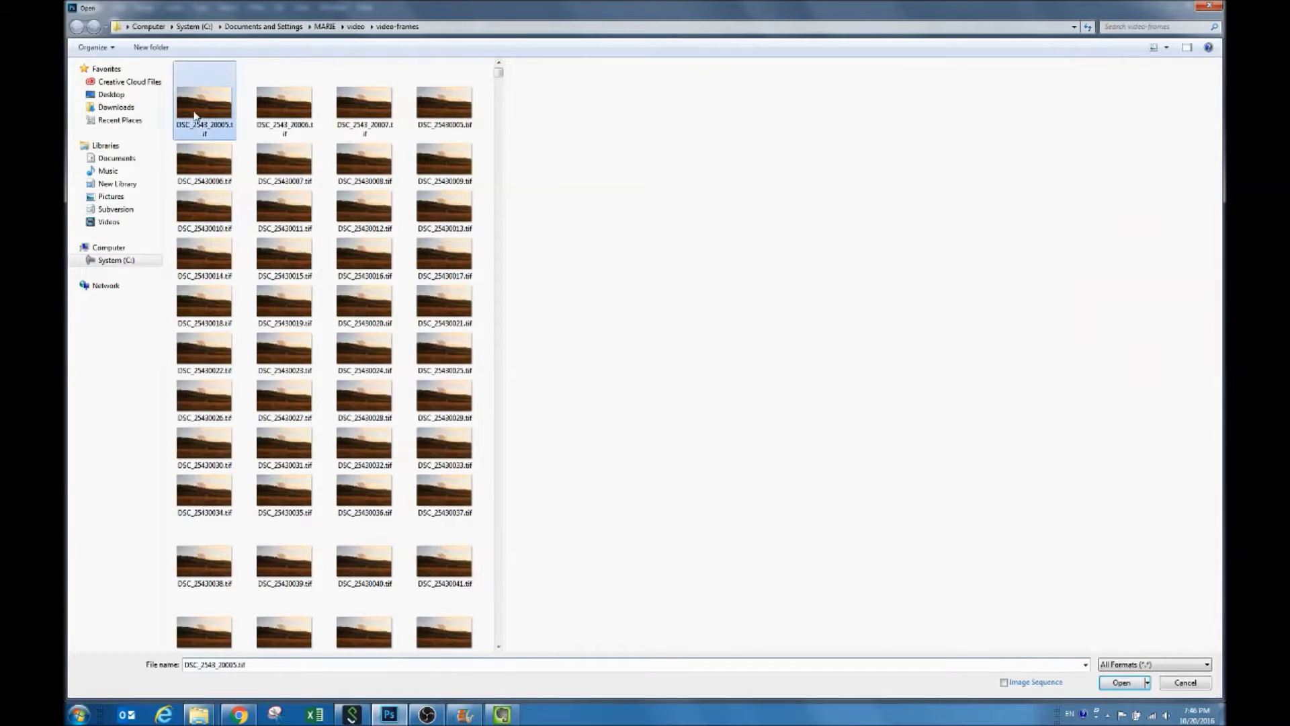
{"action": "left_click", "coordinate": [1131, 683]}
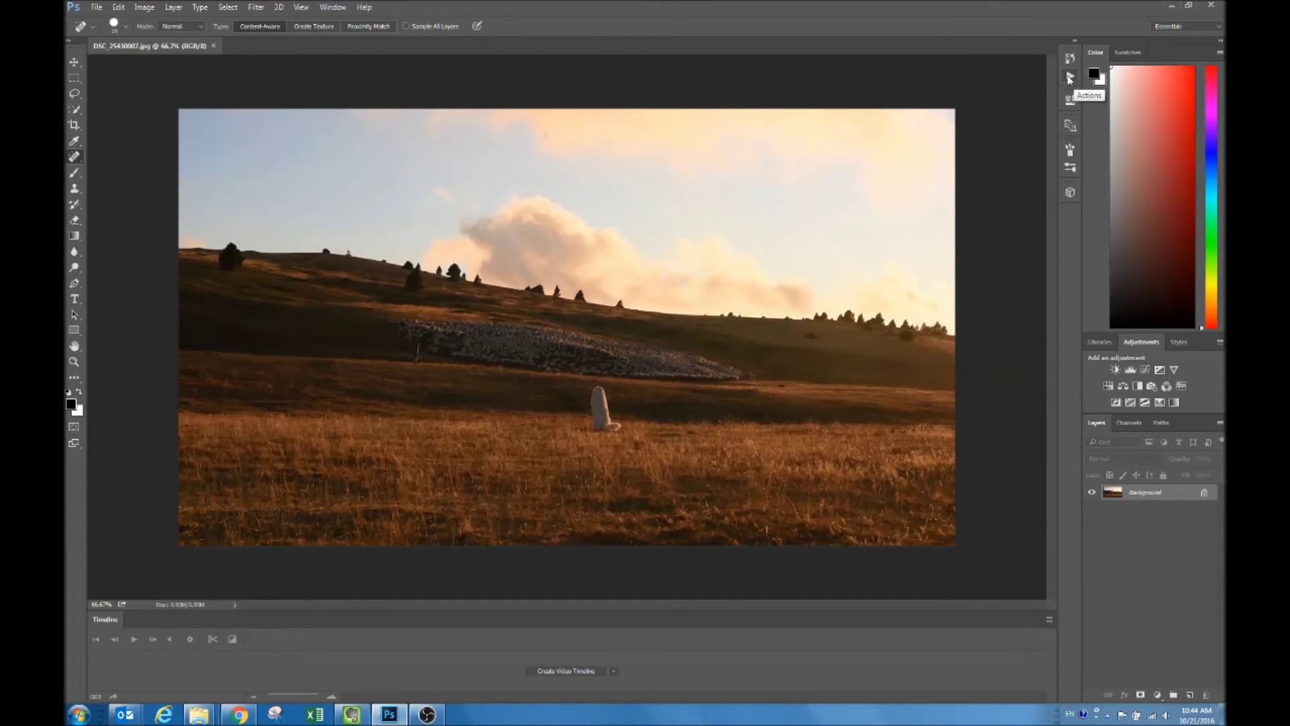
Show the Actions panel, enable Allow Tool Recording, and begin a new action set.
{"action": "left_click", "coordinate": [334, 7]}
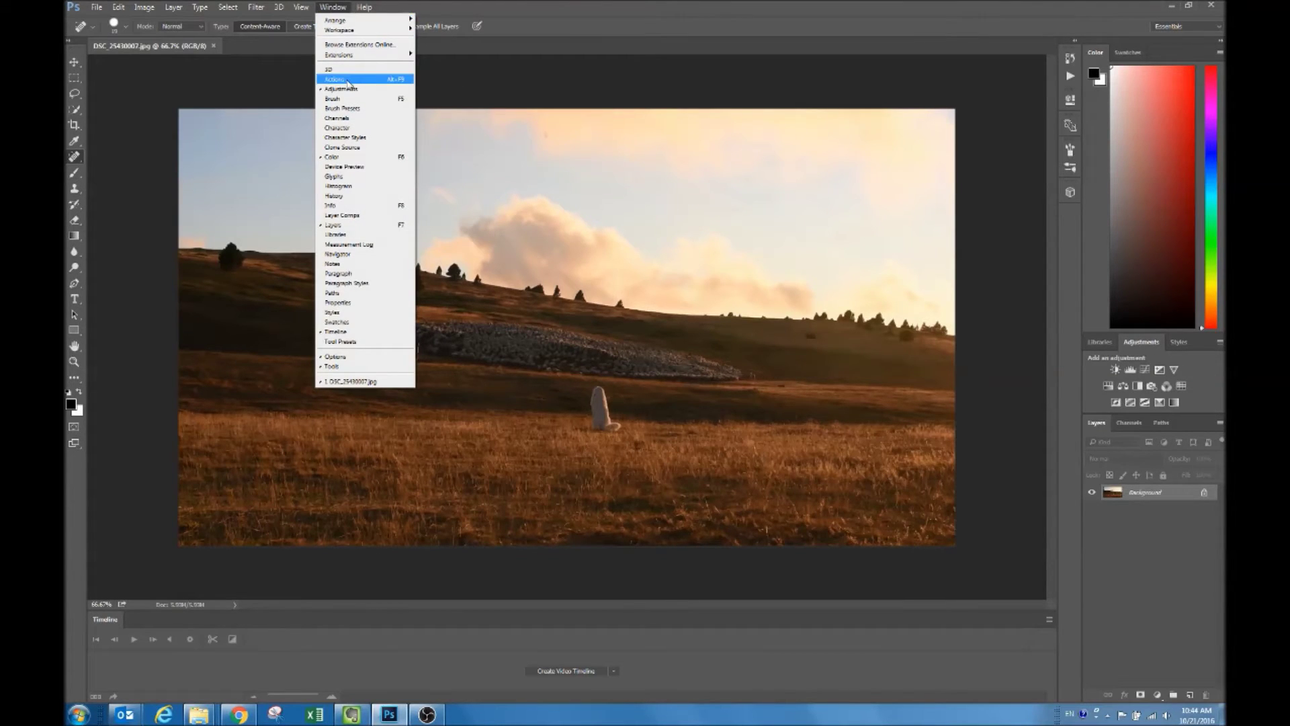
{"action": "left_click", "coordinate": [339, 7]}
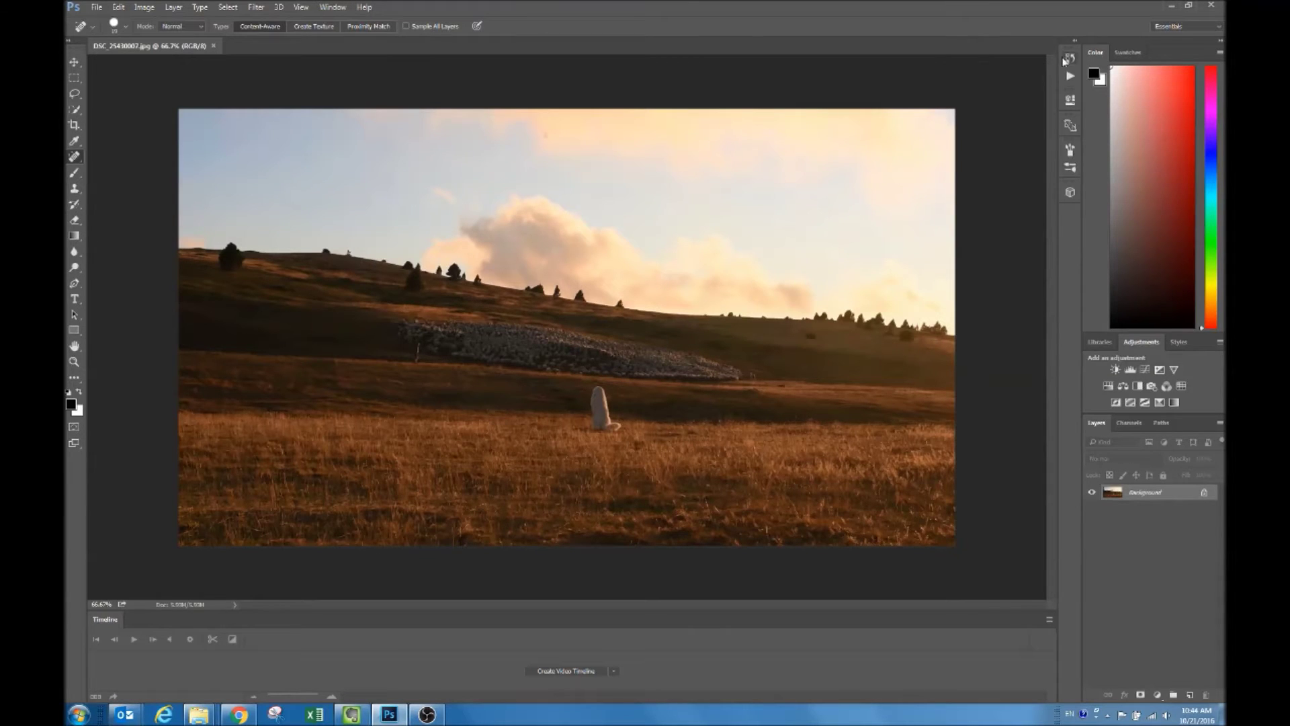
{"action": "left_click", "coordinate": [1071, 78]}
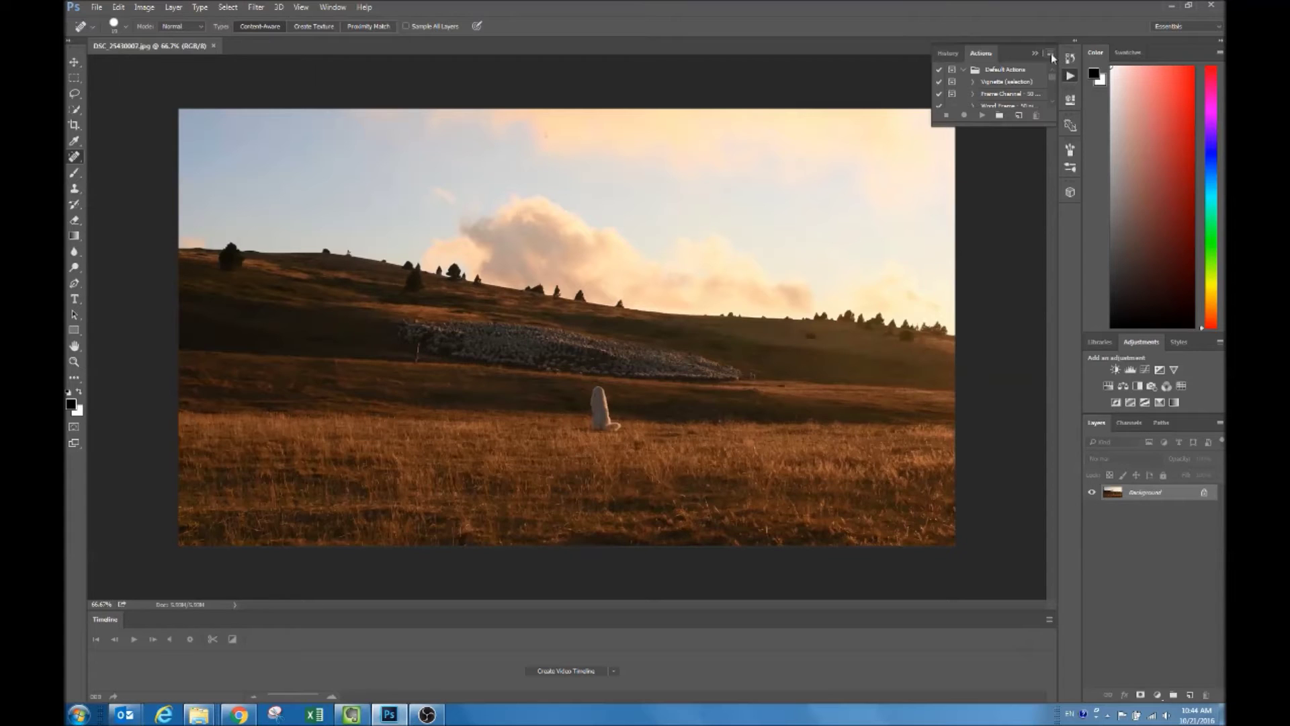
{"action": "left_click", "coordinate": [1050, 53]}
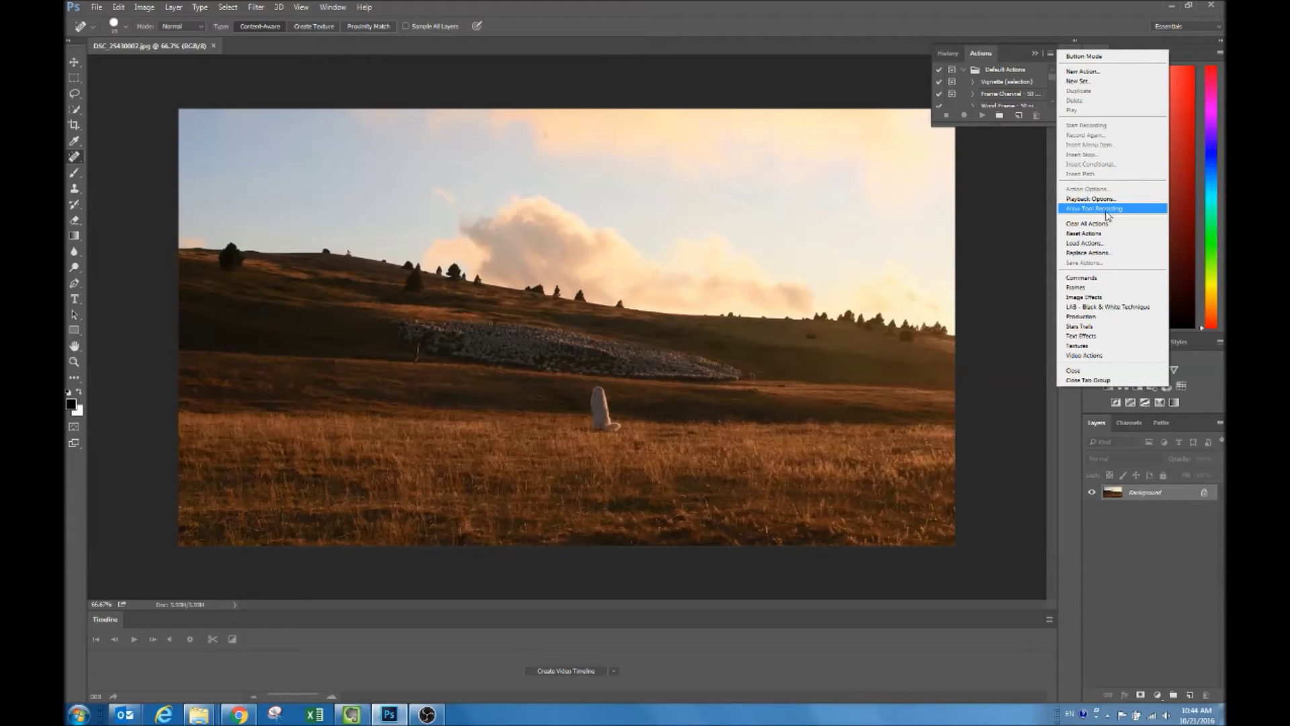
{"action": "left_click", "coordinate": [1112, 209]}
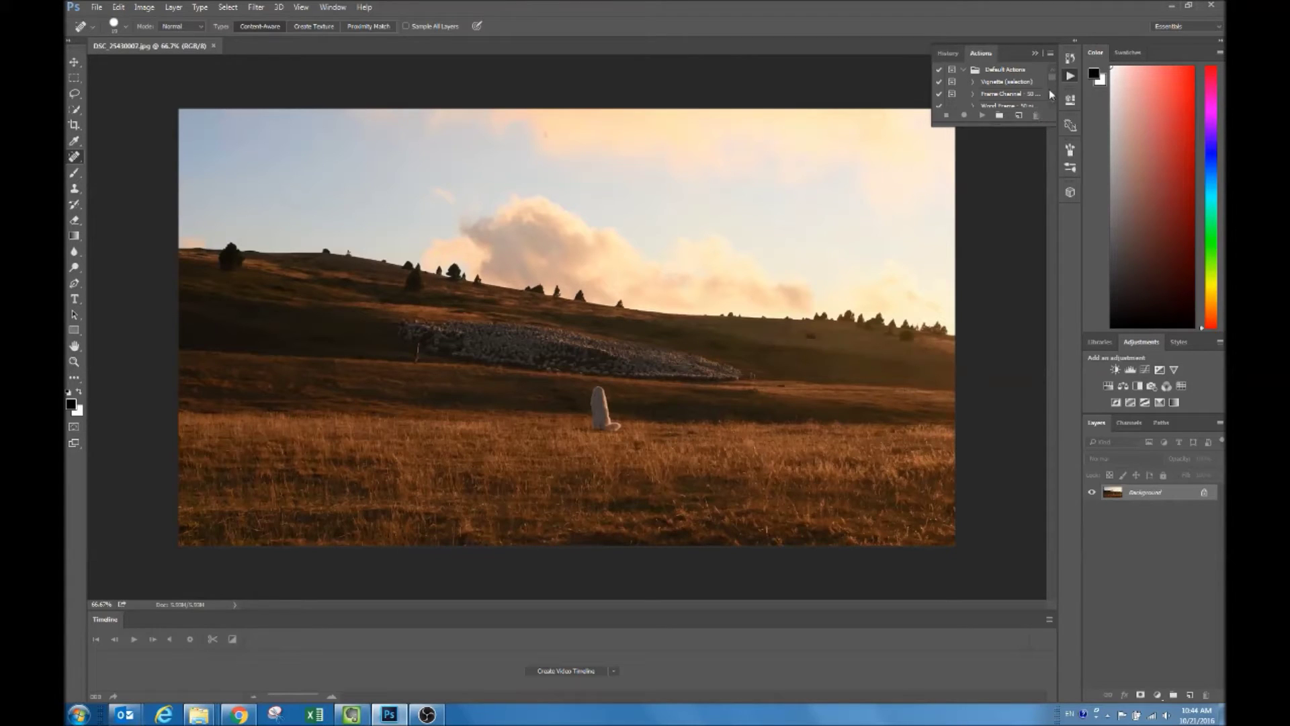
{"action": "left_click_drag", "start_coordinate": [1053, 78], "coordinate": [1056, 99]}
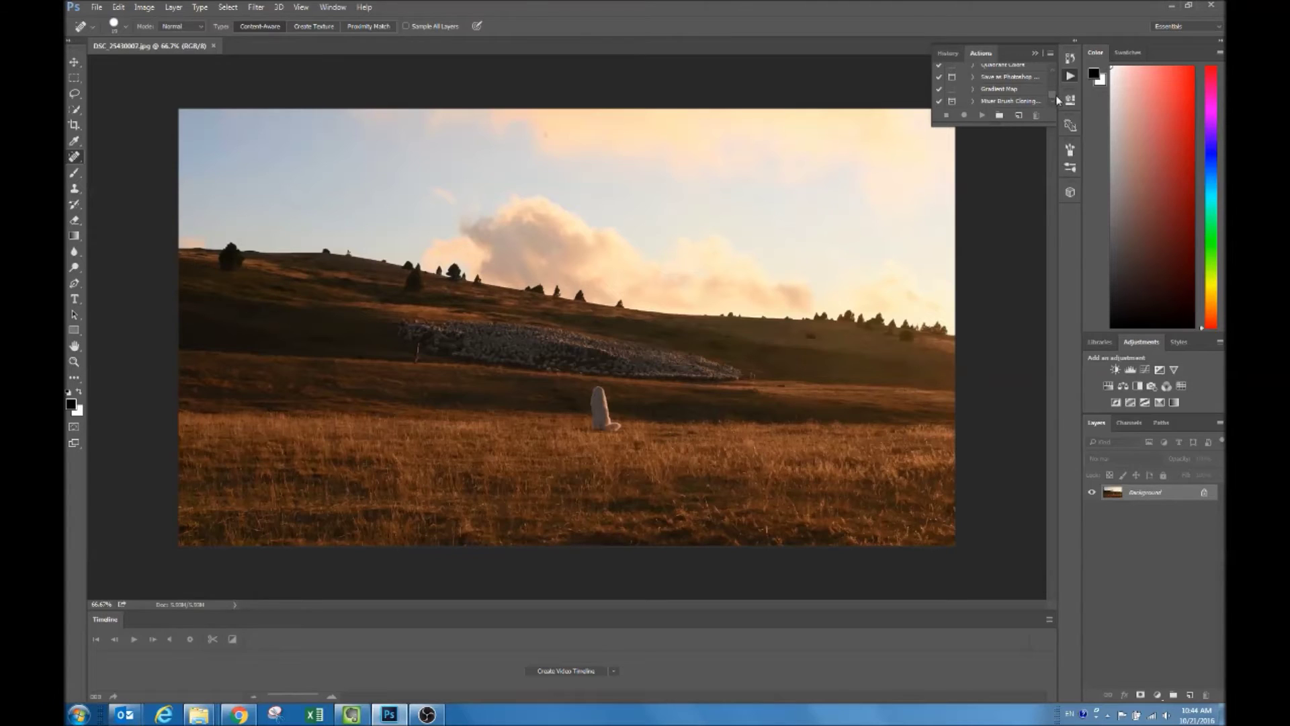
{"action": "left_click", "coordinate": [1000, 116]}
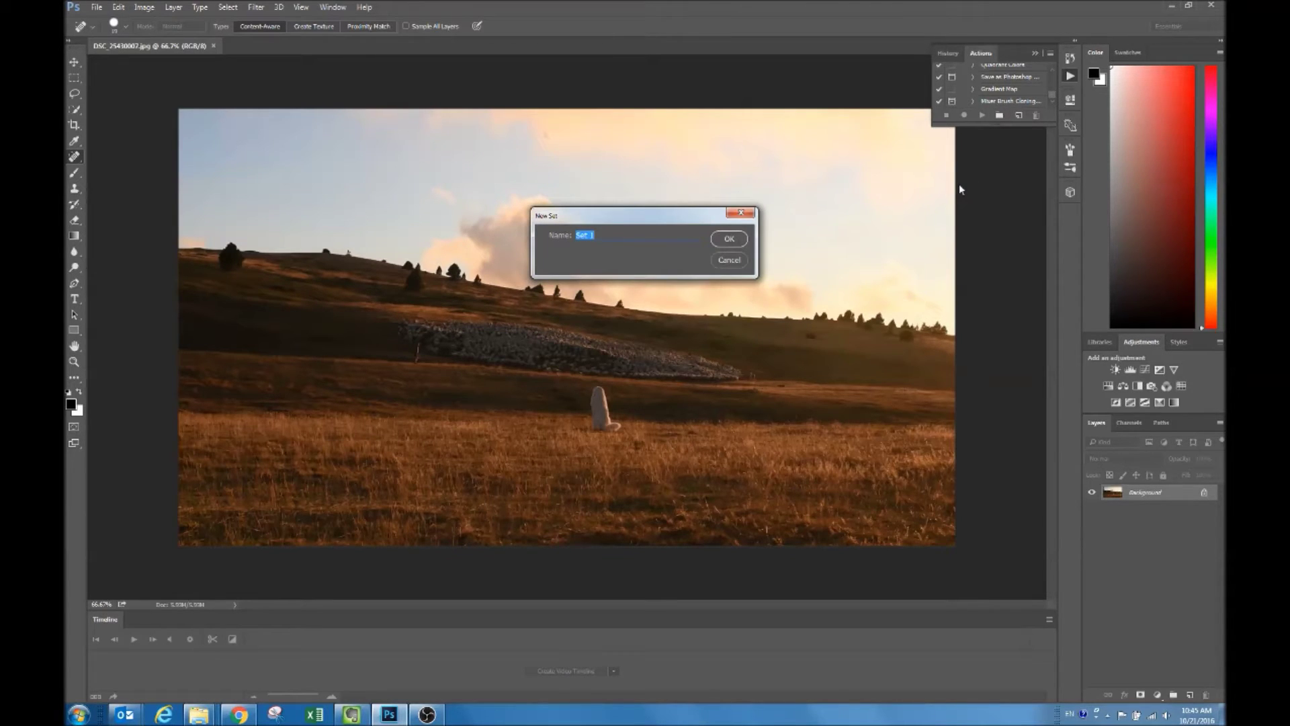
Create set 'Actions pour Video' and start recording action 'Enlever la tache chien'.
{"action": "type", "text": "Q"}
{"action": "type", "text": "Action"}
{"action": "type", "text": "our "}
{"action": "type", "text": "ideo"}
{"action": "left_click", "coordinate": [734, 239]}
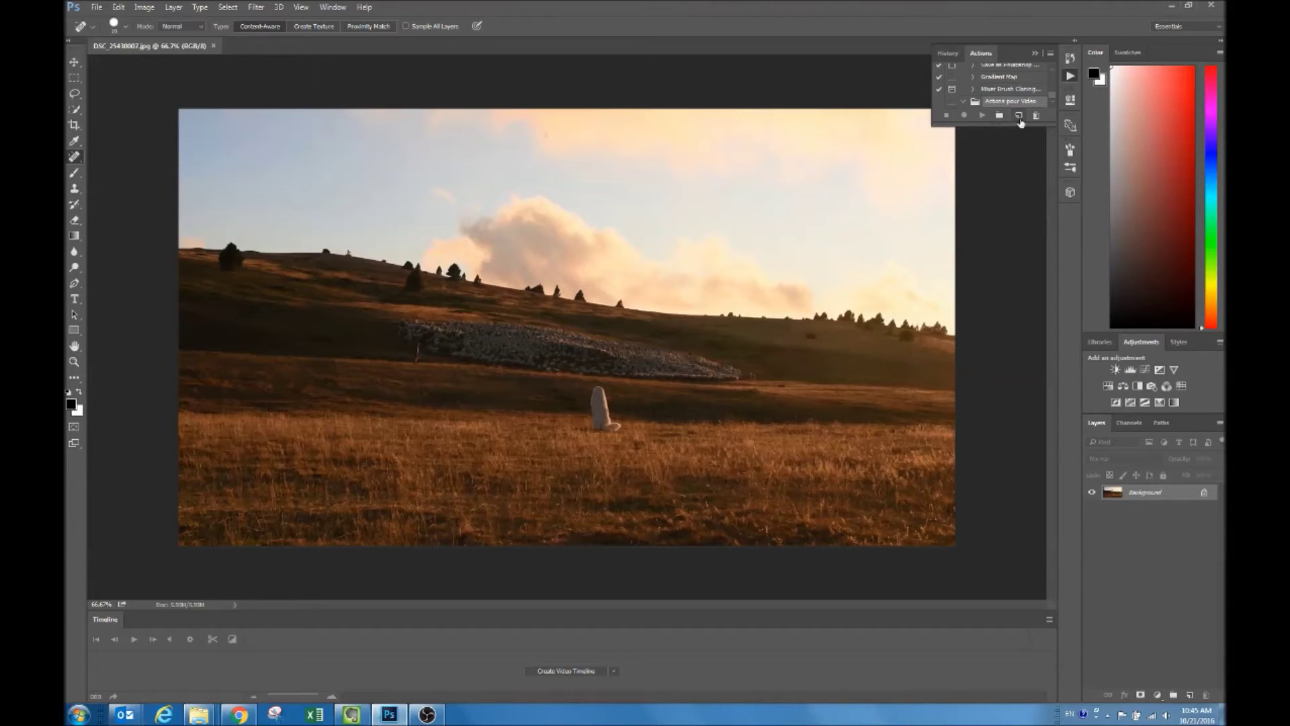
{"action": "left_click", "coordinate": [1019, 116]}
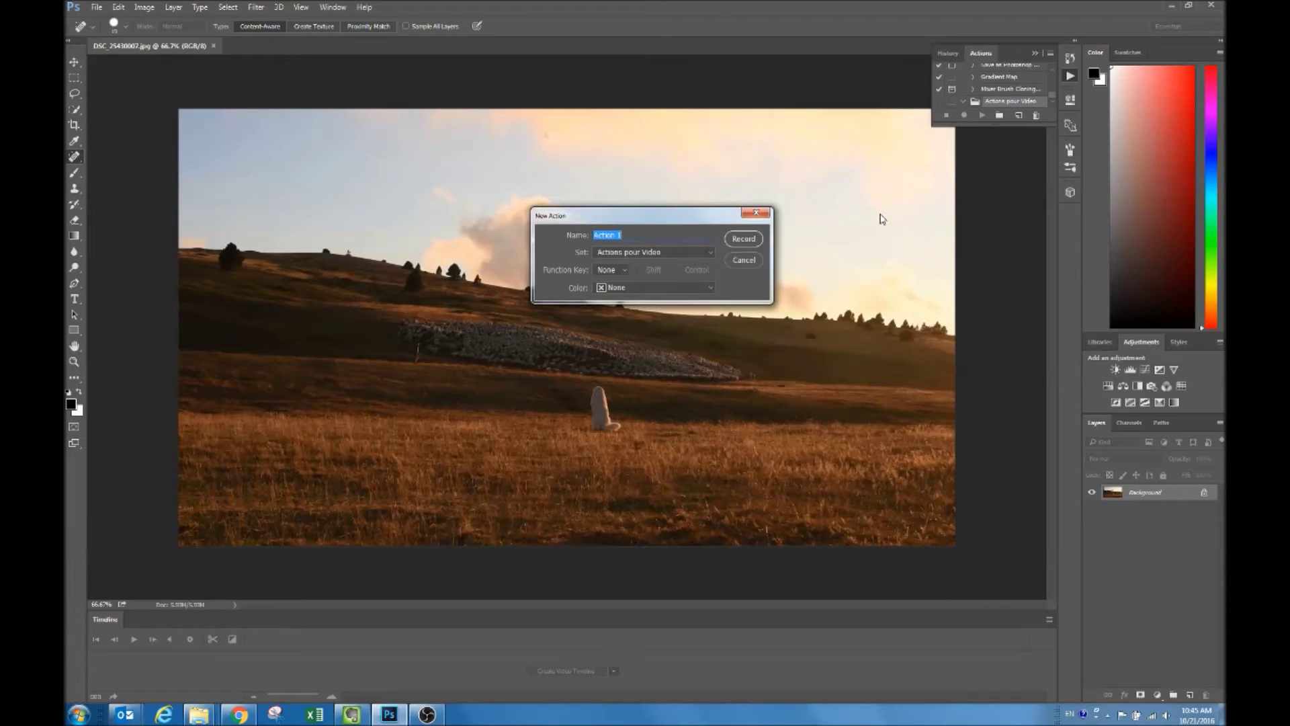
{"action": "type", "text": "Enlever la tache"}
{"action": "type", "text": " chien"}
{"action": "left_click", "coordinate": [751, 243]}
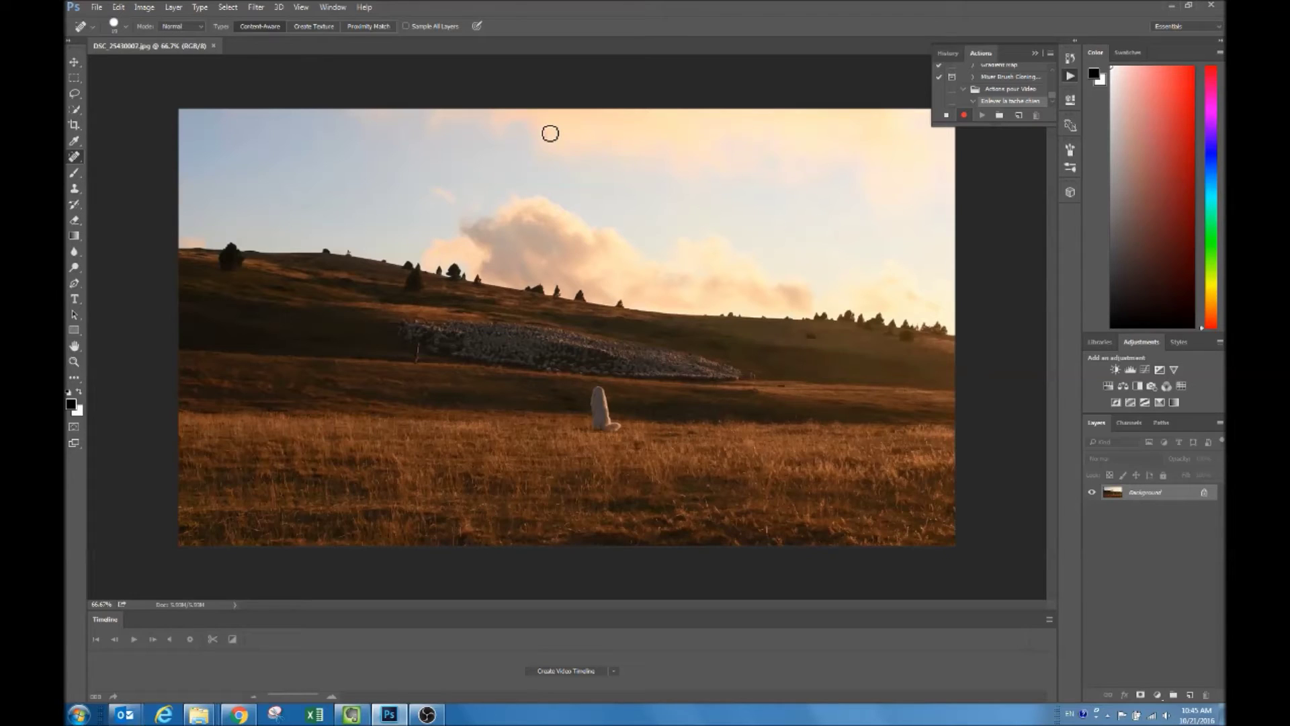
Record one Spot Healing Brush stroke over the sky spot, then stop recording.
{"action": "left_click_drag", "start_coordinate": [542, 129], "coordinate": [554, 142]}
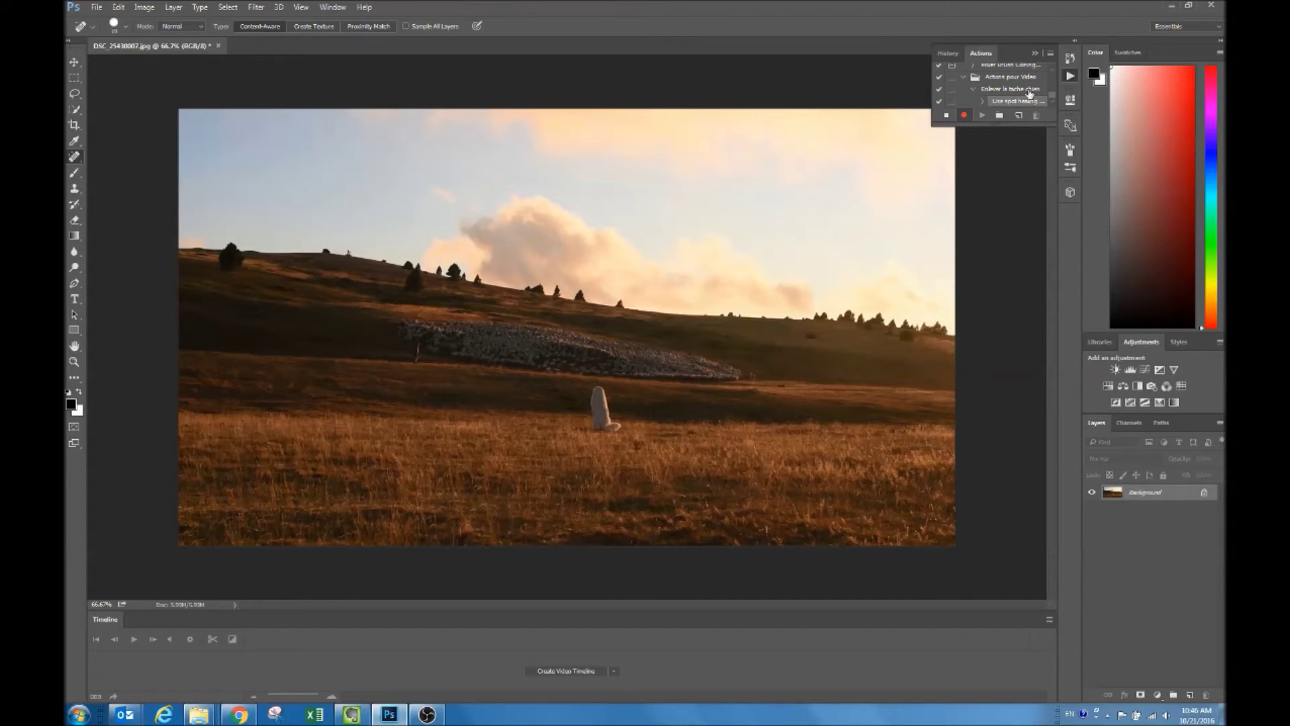
{"action": "left_click", "coordinate": [946, 116]}
{"action": "left_click", "coordinate": [983, 115]}
Open the Batch dialog with the 'Enlever la tache chien' action and Source set to Folder.
{"action": "left_click", "coordinate": [97, 8]}
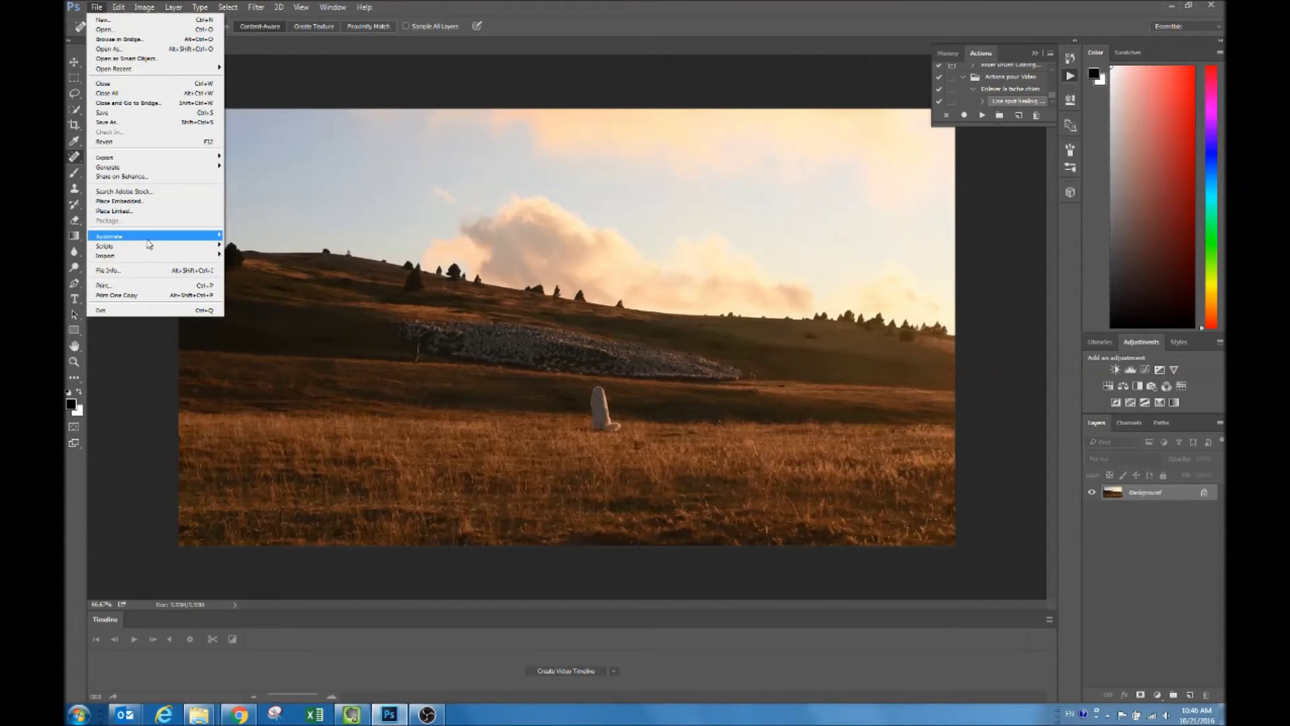
{"action": "left_click", "coordinate": [239, 236]}
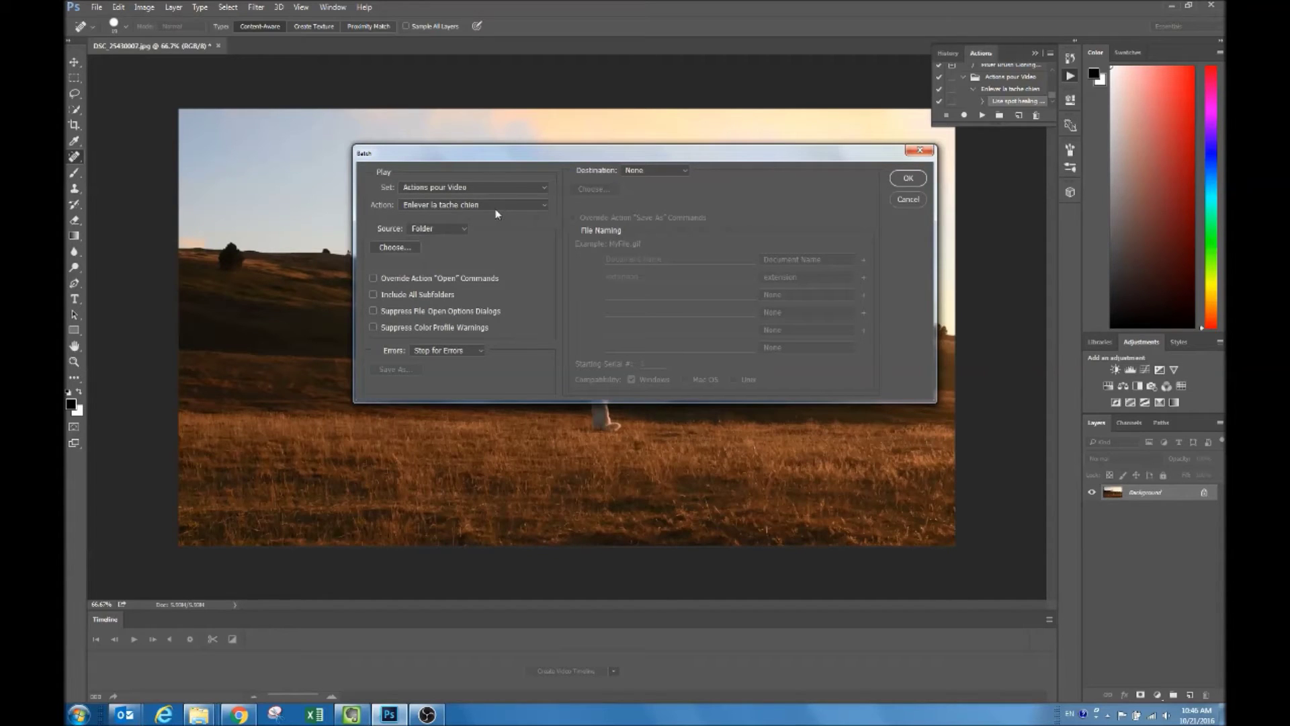
{"action": "left_click", "coordinate": [428, 230]}
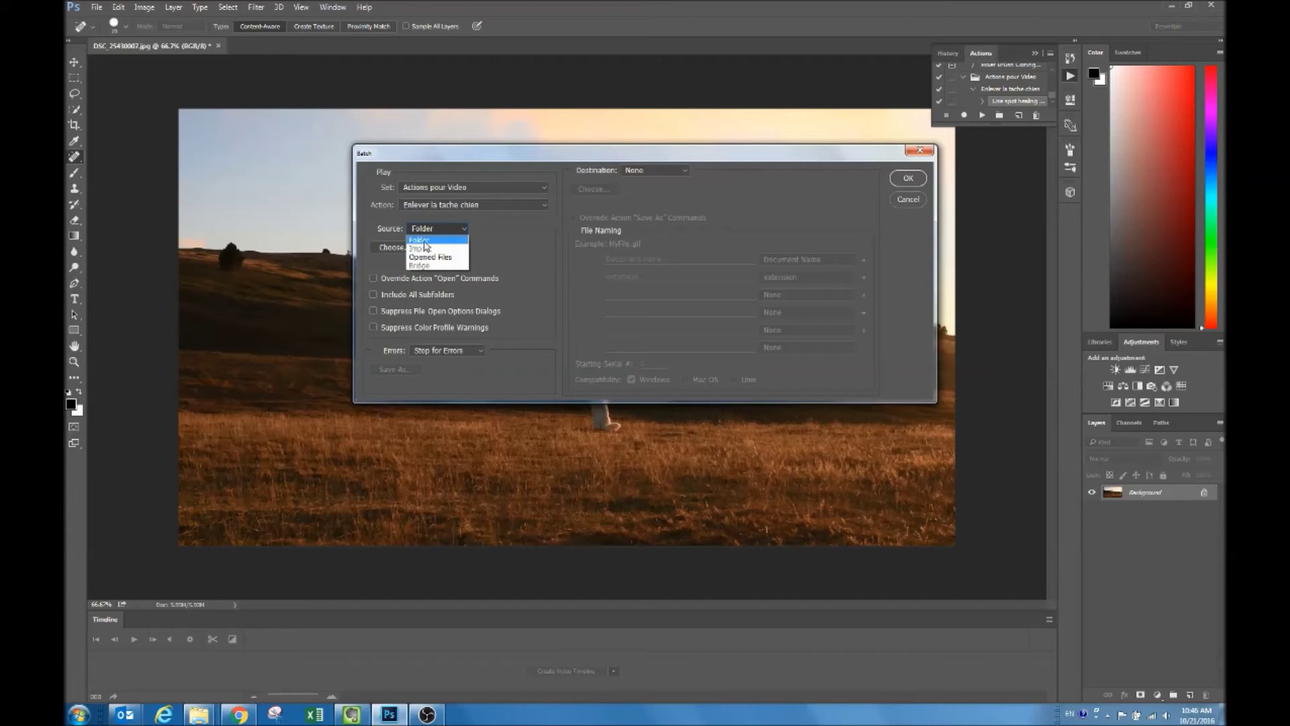
{"action": "left_click", "coordinate": [425, 242]}
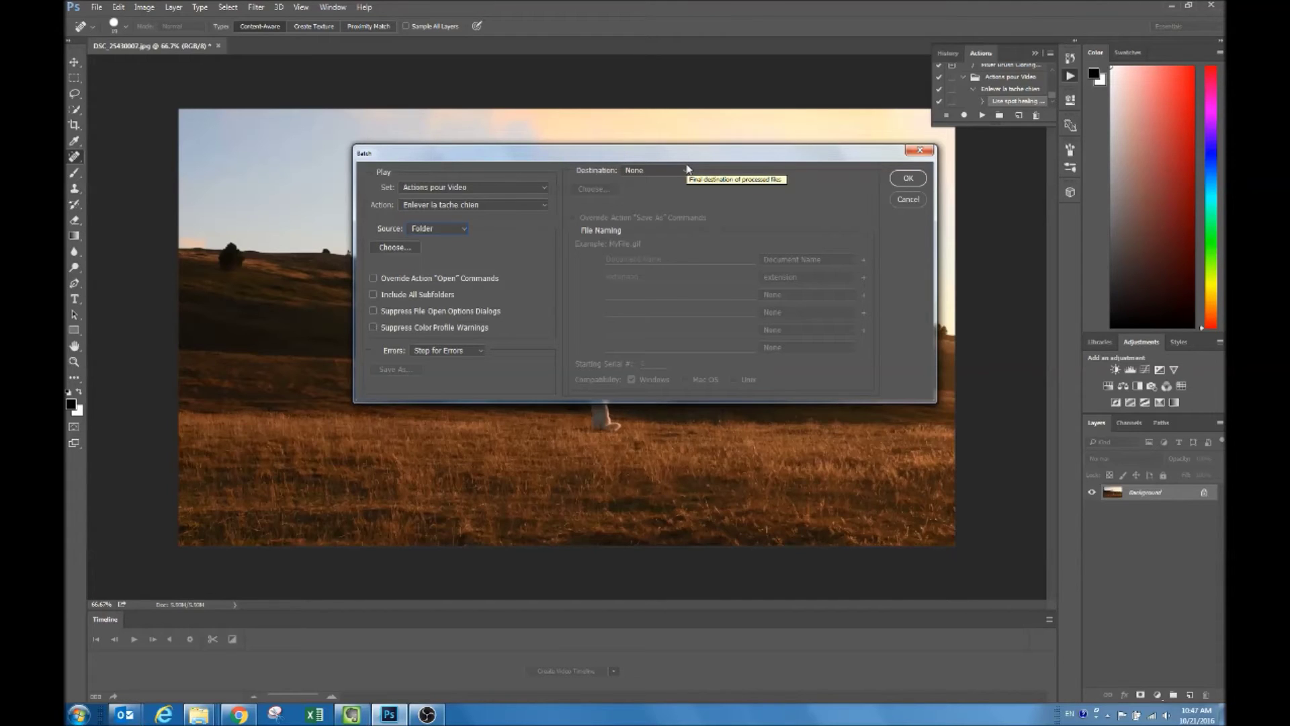
{"action": "left_click", "coordinate": [657, 171]}
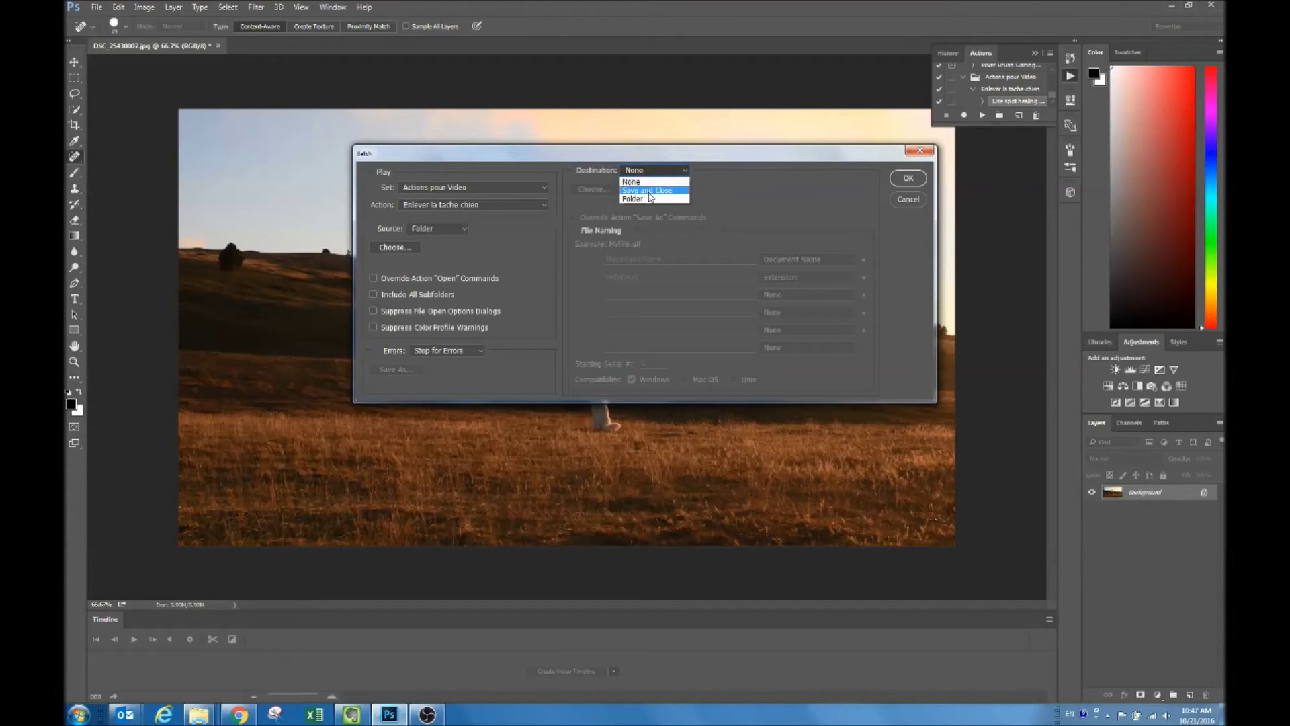
Set Destination to Save and Close, choose video\video-frames as source, and run the batch.
{"action": "left_click", "coordinate": [651, 191]}
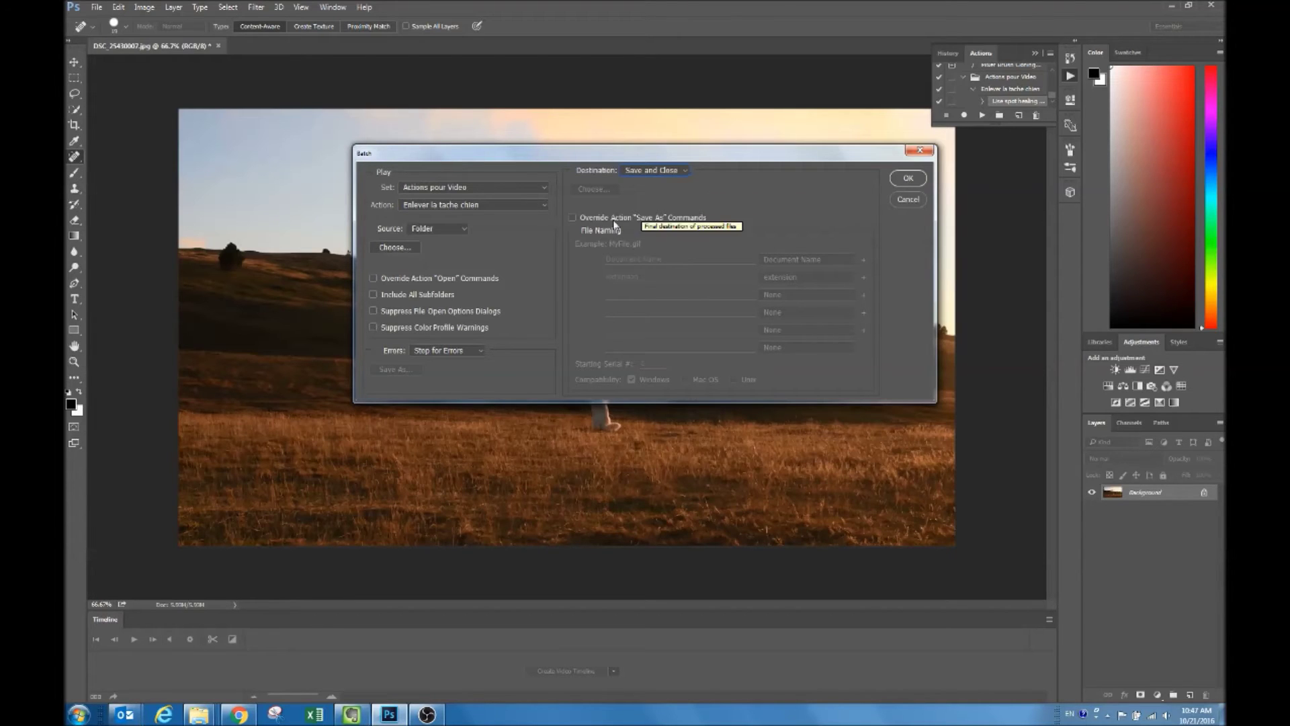
{"action": "left_click", "coordinate": [392, 247]}
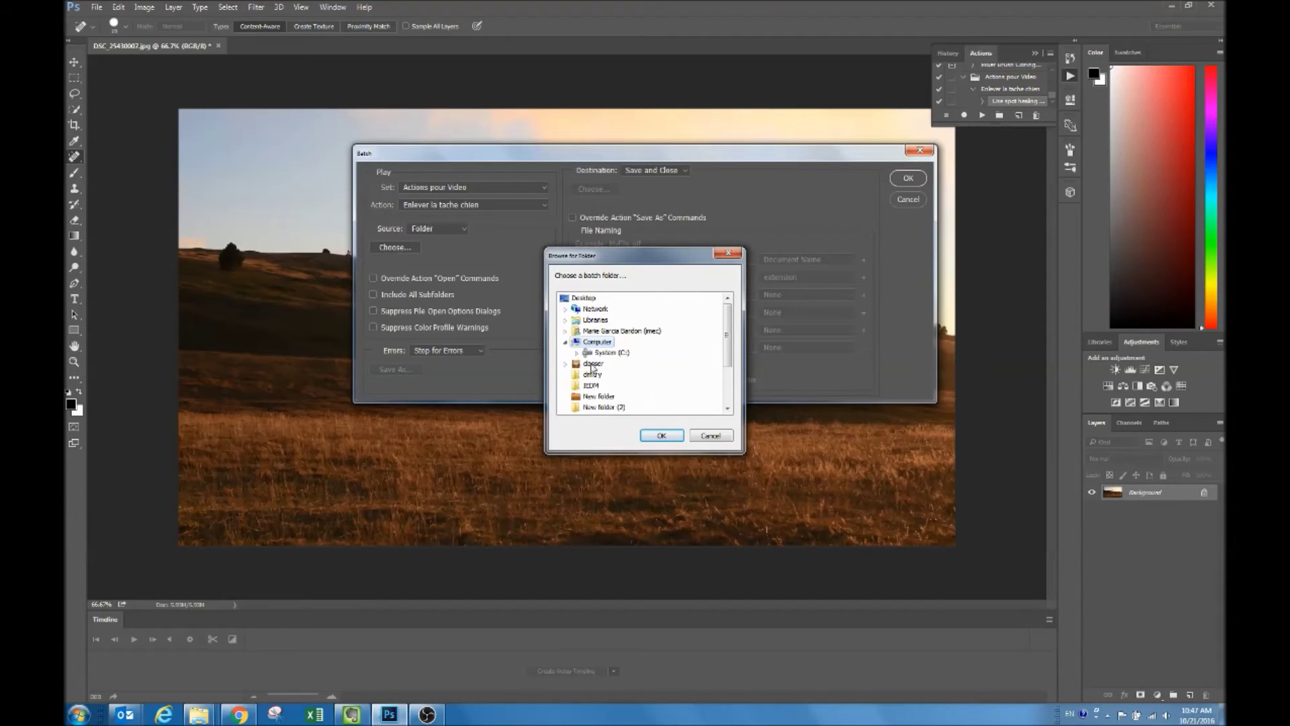
{"action": "left_click", "coordinate": [575, 354]}
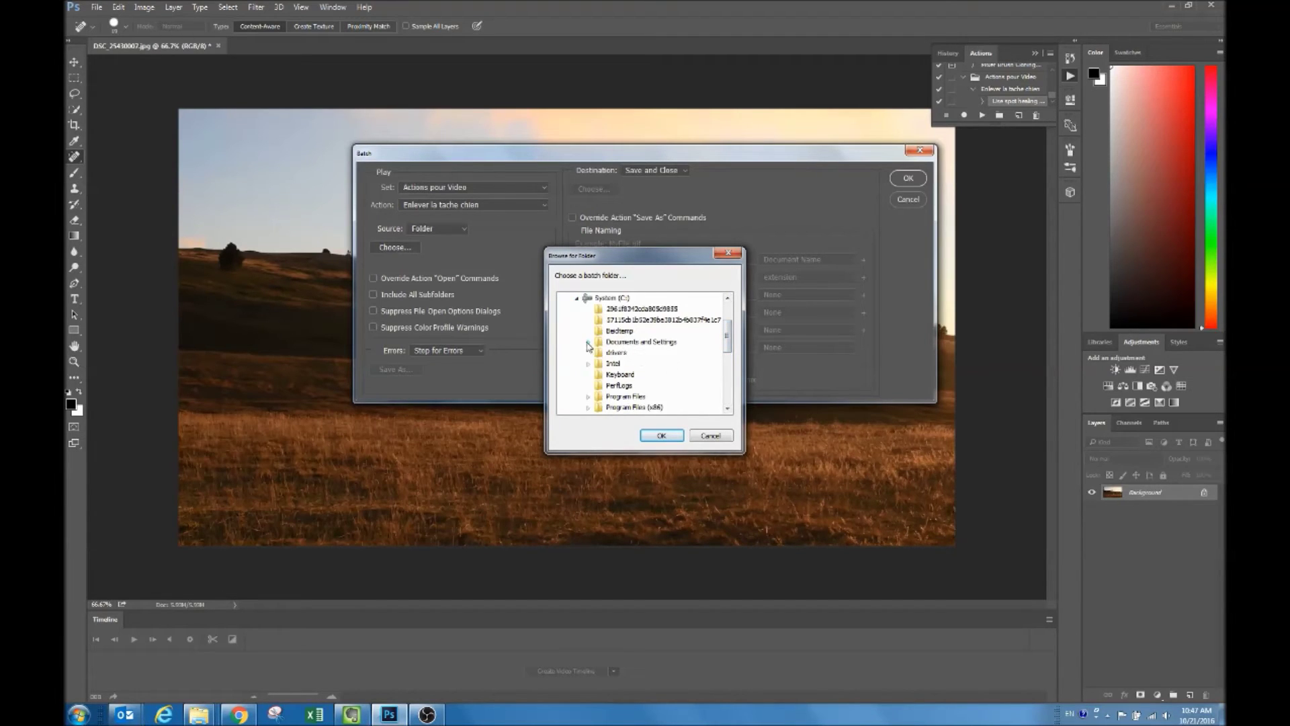
{"action": "left_click", "coordinate": [590, 344]}
{"action": "left_click", "coordinate": [600, 363]}
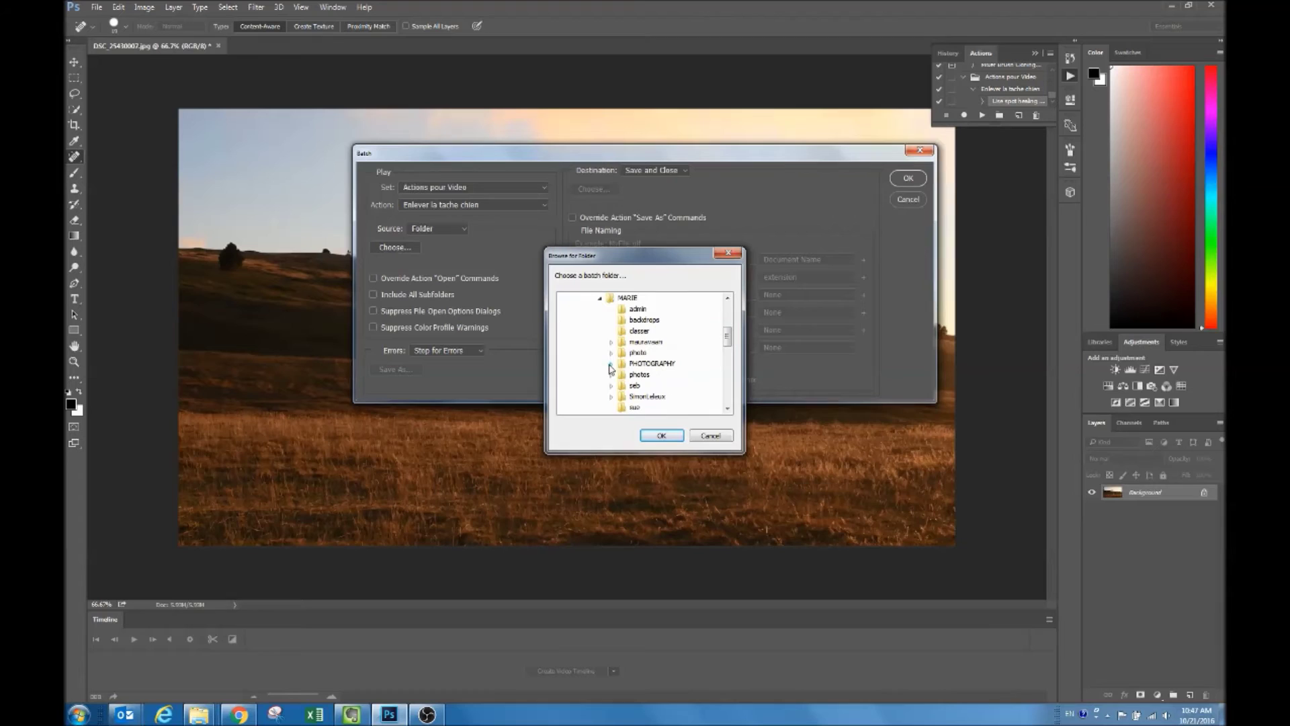
{"action": "left_click_drag", "start_coordinate": [727, 340], "coordinate": [727, 360]}
{"action": "left_click", "coordinate": [611, 342]}
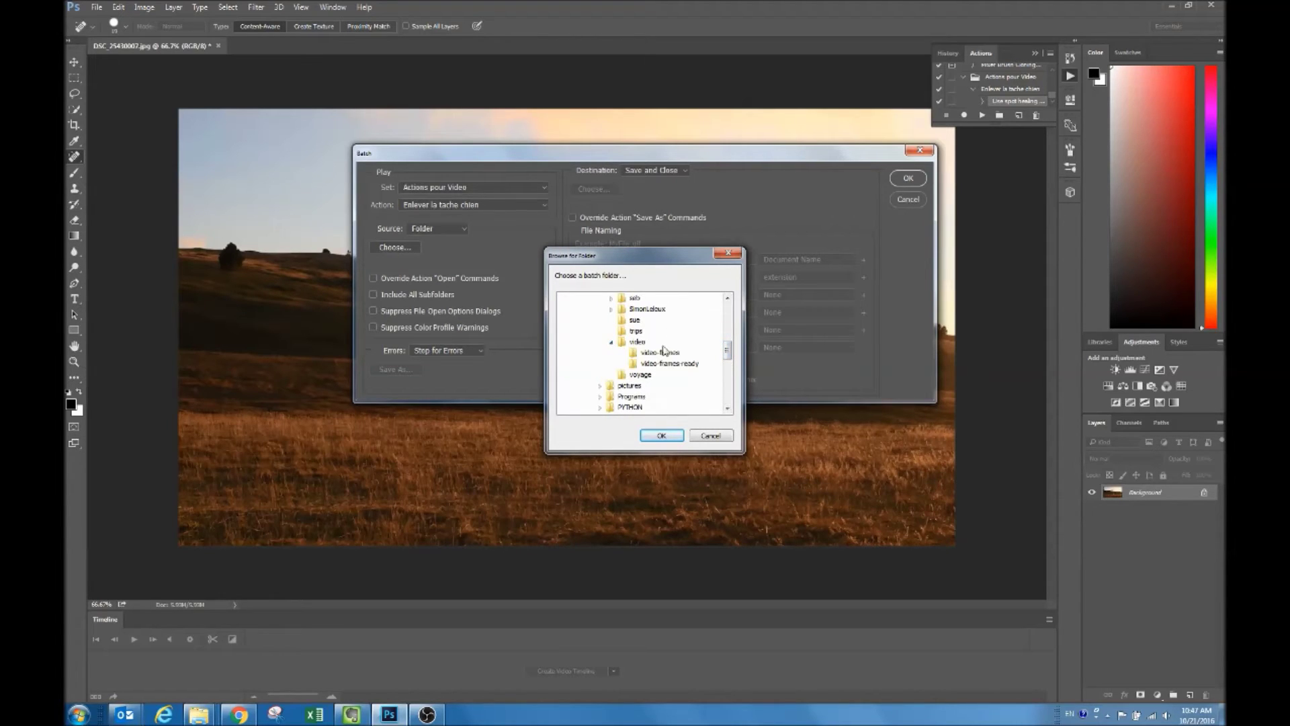
{"action": "left_click", "coordinate": [672, 355]}
{"action": "left_click", "coordinate": [661, 435]}
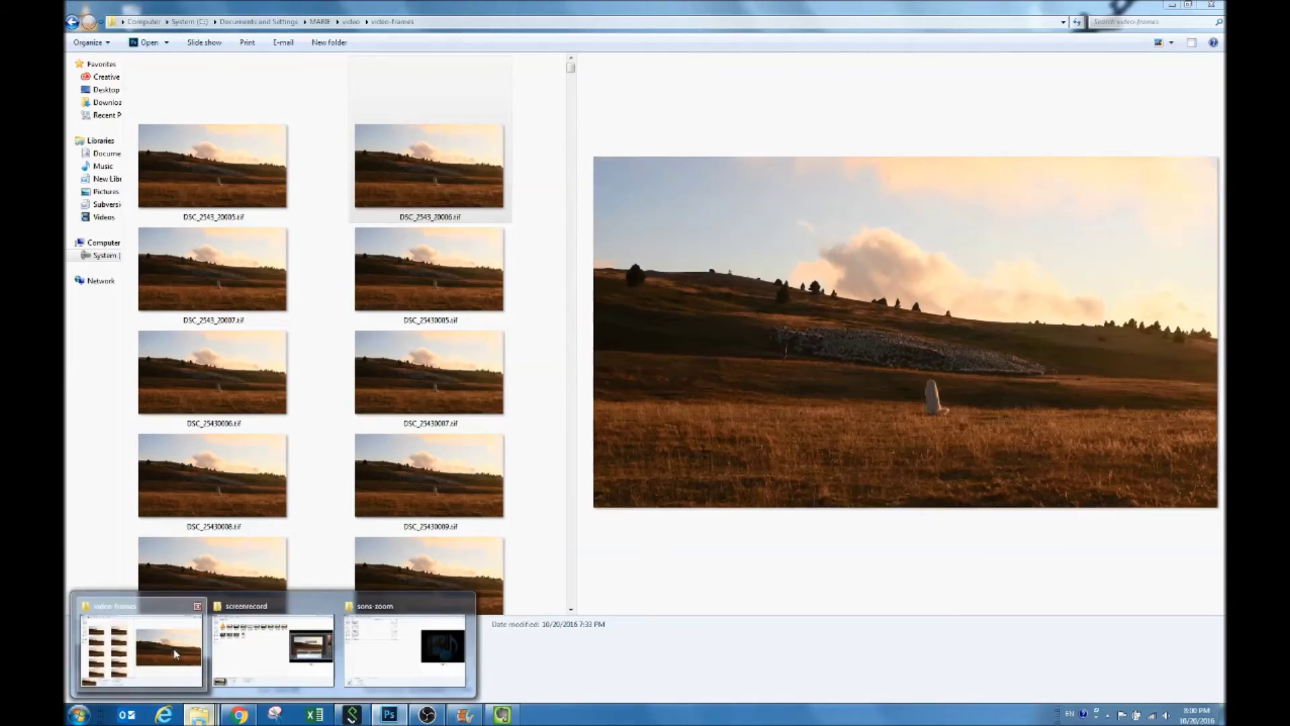
{"action": "left_click", "coordinate": [144, 646]}
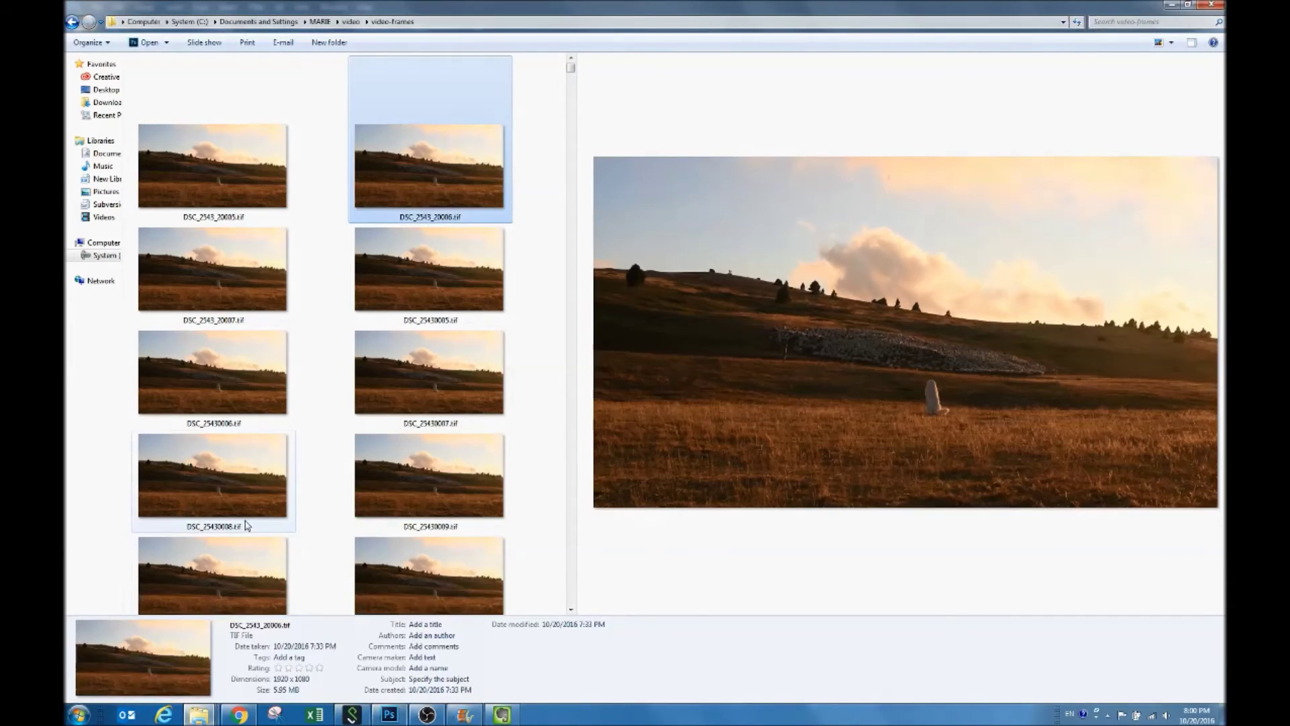
Preview the frame DSC_2543_20005 in the video-frames folder.
{"action": "left_click", "coordinate": [232, 171]}
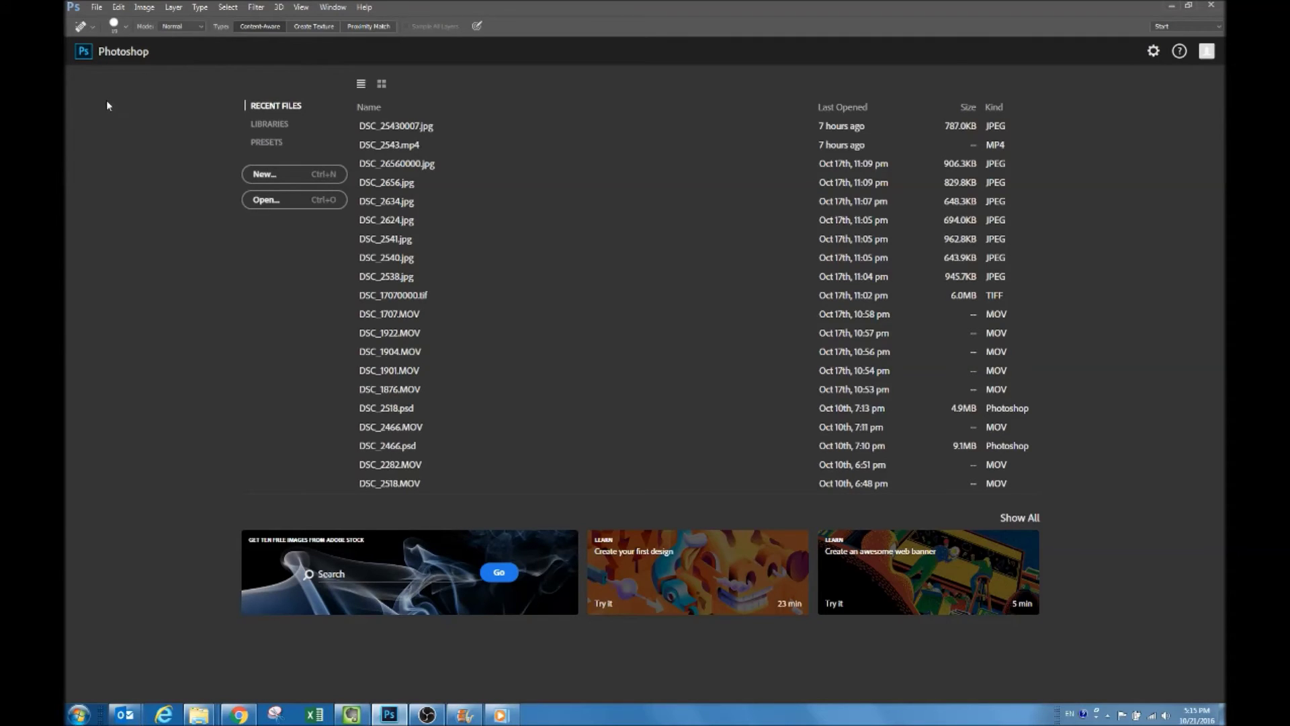
Open DSC_25430005.tif from video-frames-ready with Image Sequence ticked.
{"action": "left_click", "coordinate": [96, 8]}
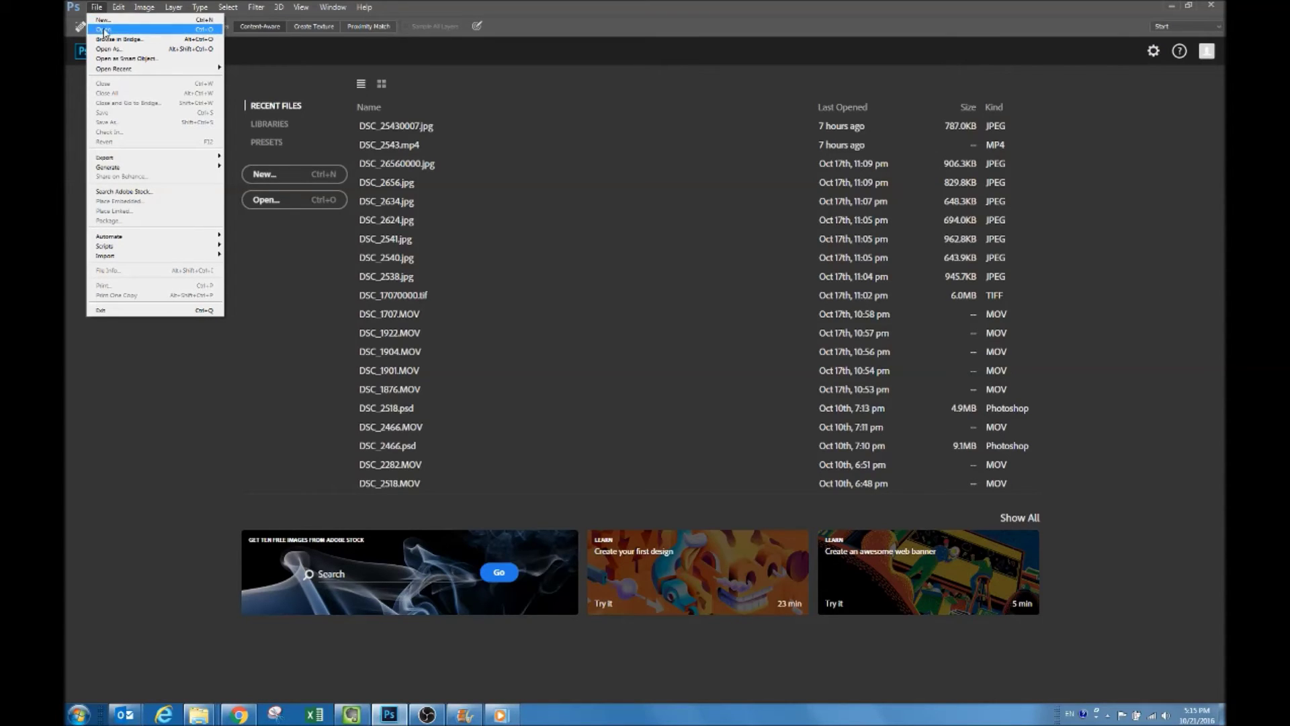
{"action": "left_click", "coordinate": [104, 31]}
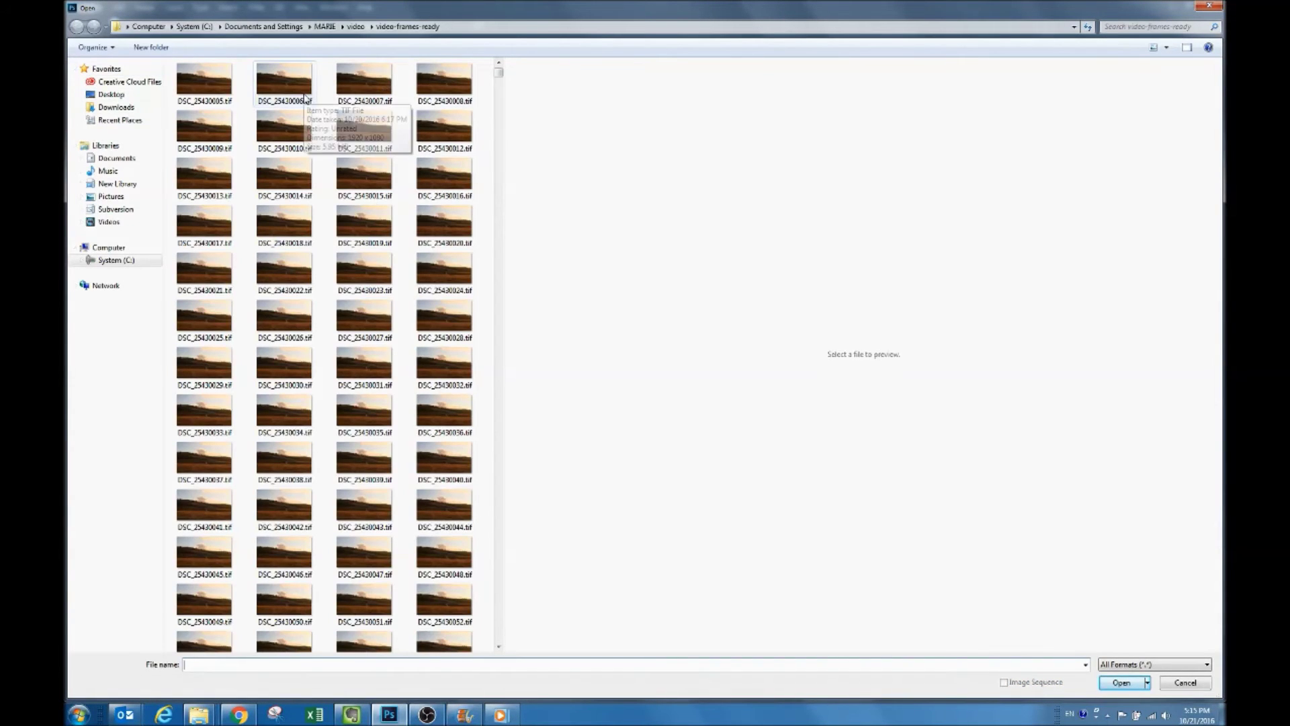
{"action": "mouse_move", "coordinate": [203, 81]}
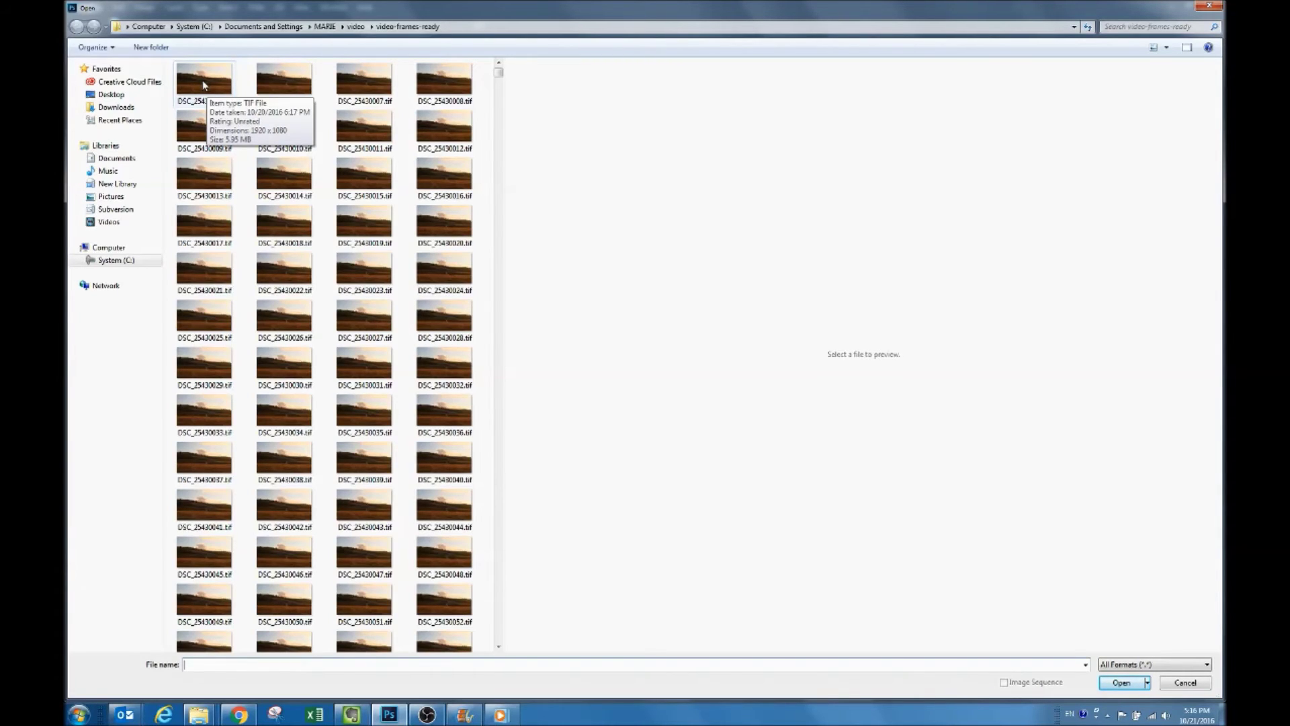
{"action": "left_click", "coordinate": [203, 79]}
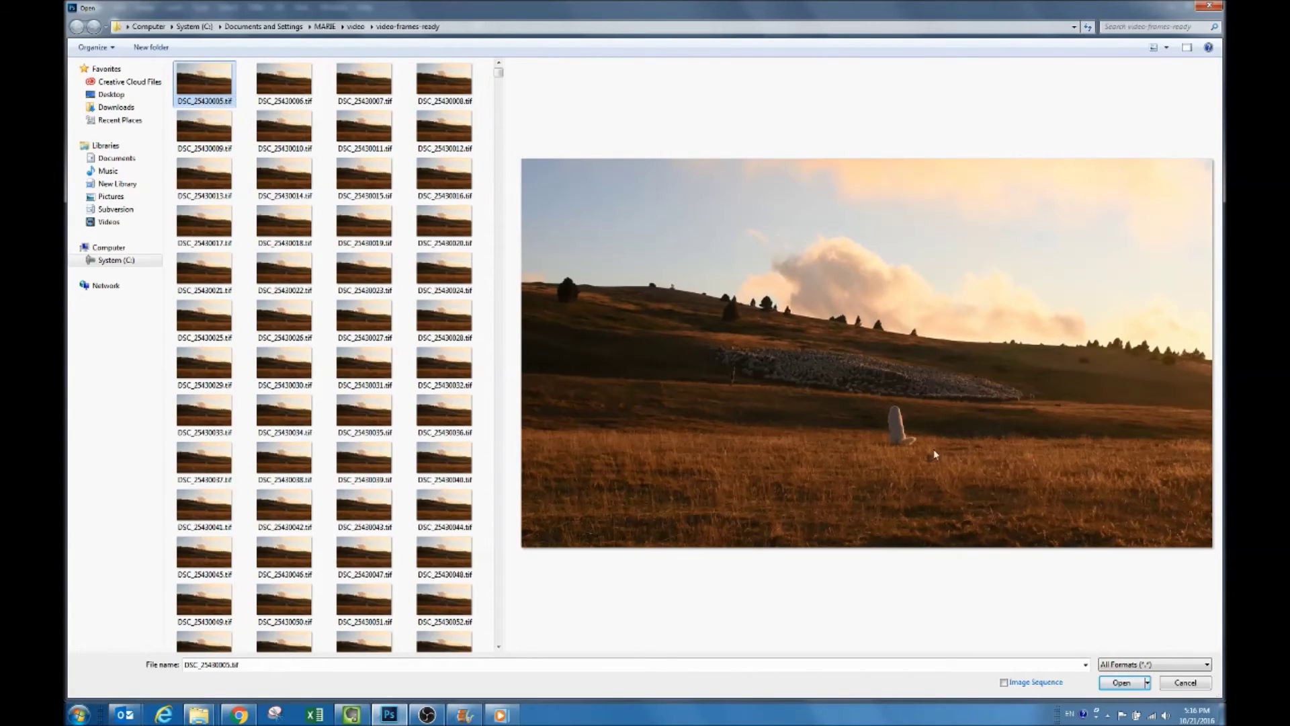
{"action": "left_click", "coordinate": [1004, 682]}
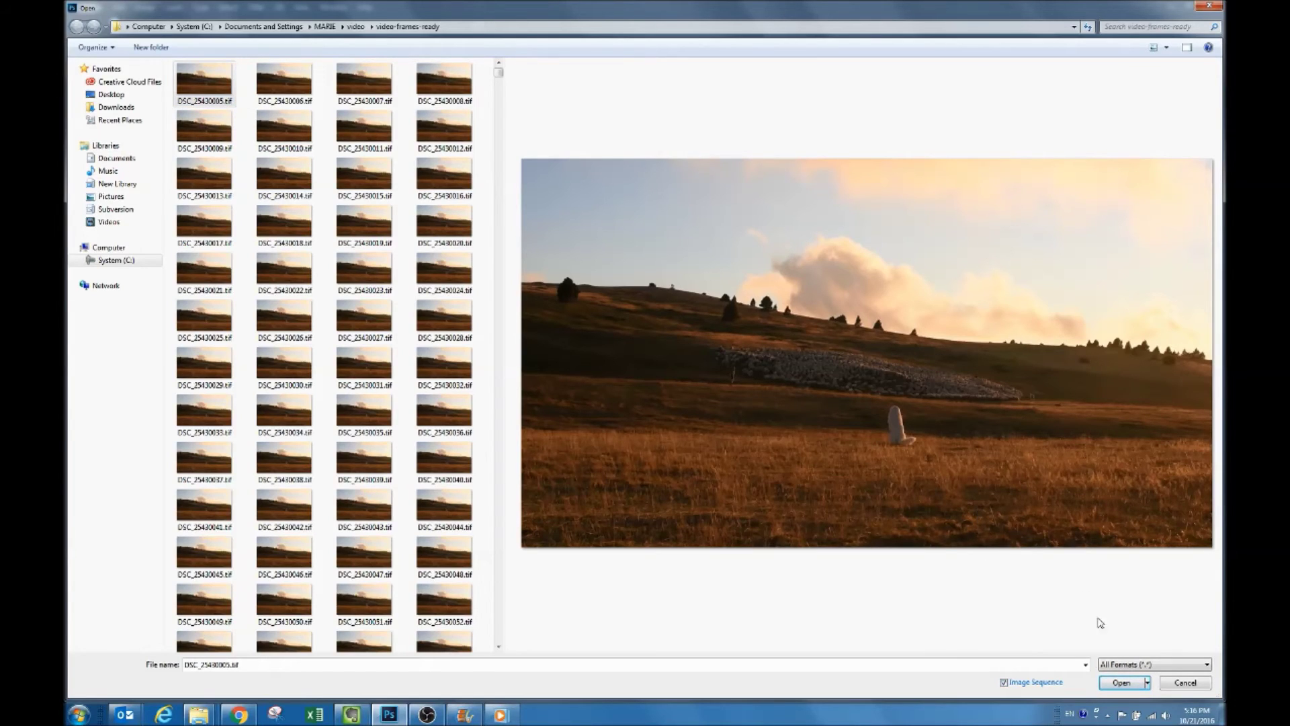
{"action": "left_click", "coordinate": [1121, 682]}
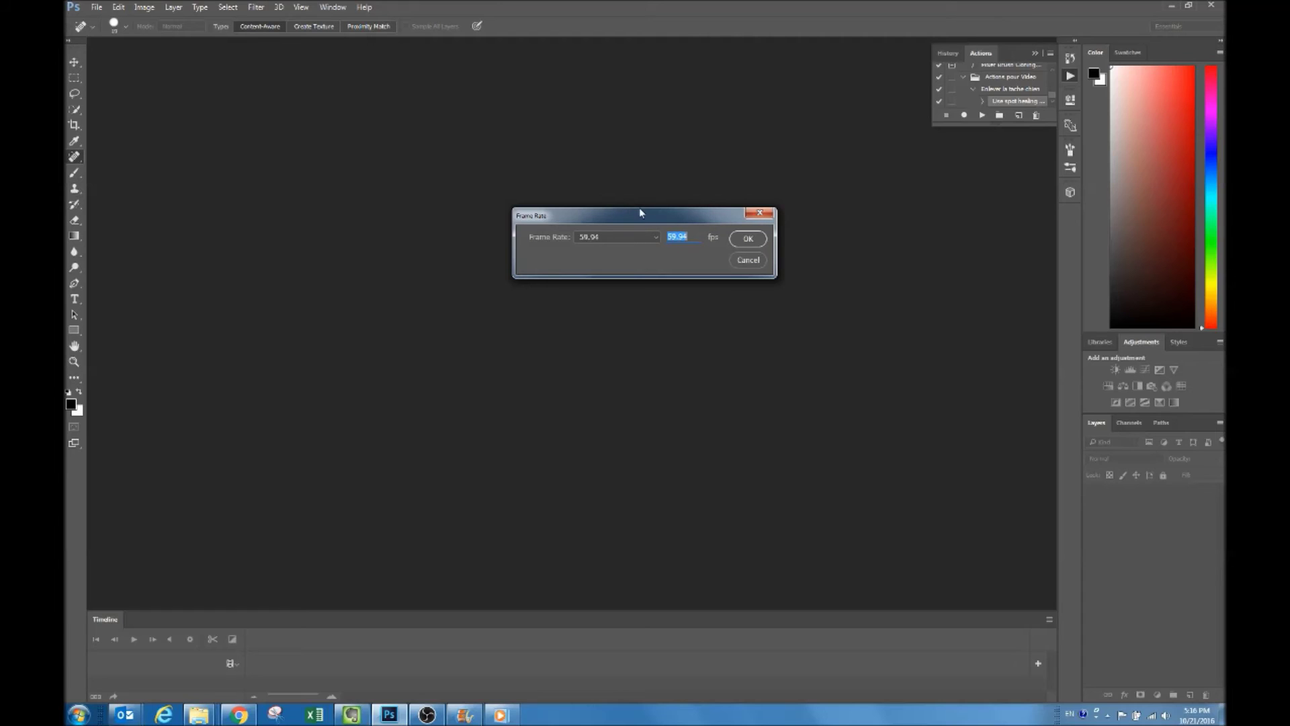
Accept the sequence frame rate, mute the clip's audio, and bring up Render Video settings.
{"action": "left_click", "coordinate": [748, 238]}
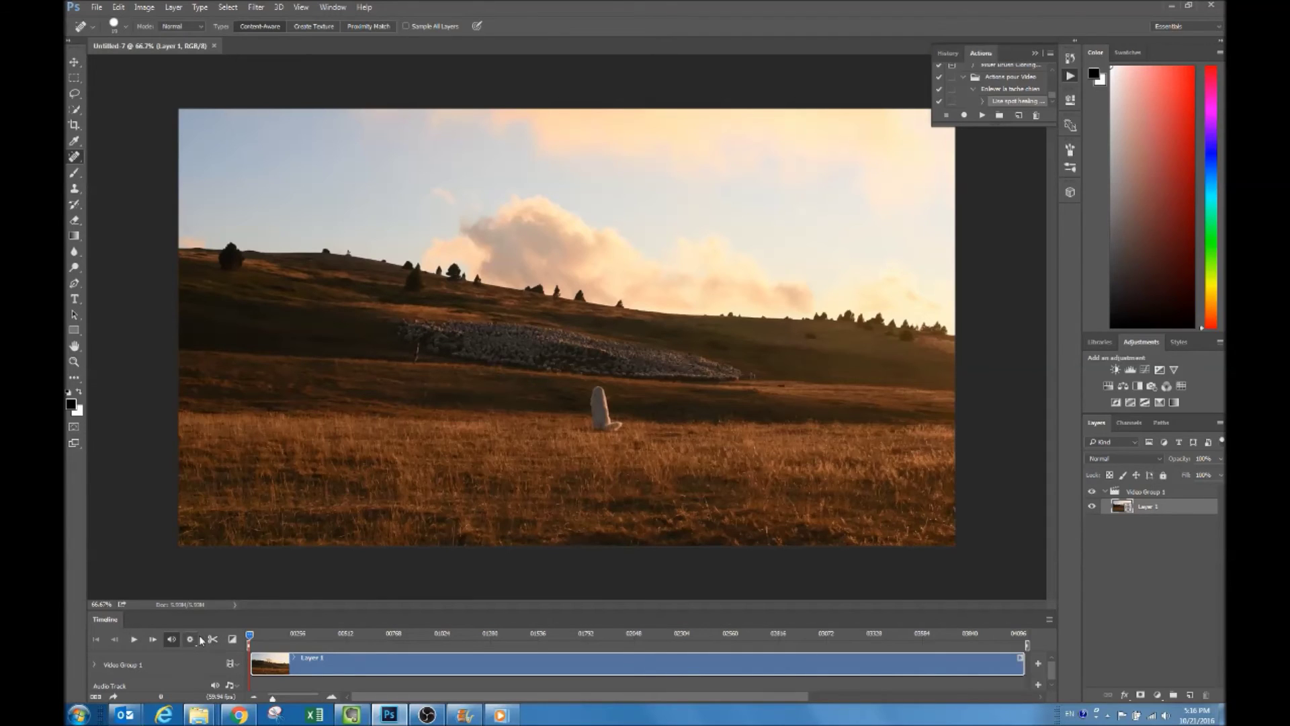
{"action": "left_click", "coordinate": [169, 640]}
{"action": "left_click", "coordinate": [113, 698]}
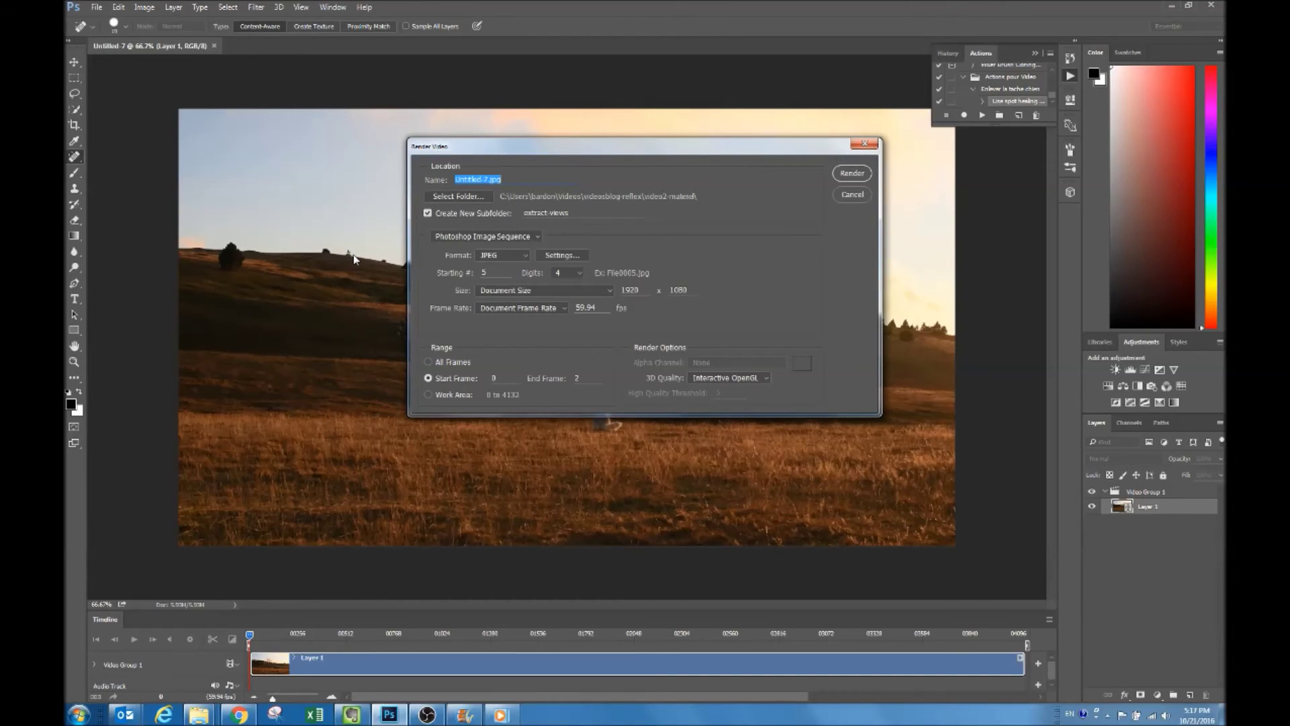
Render all frames to H.264 .mp4 through Adobe Media Encoder.
{"action": "left_click", "coordinate": [449, 239]}
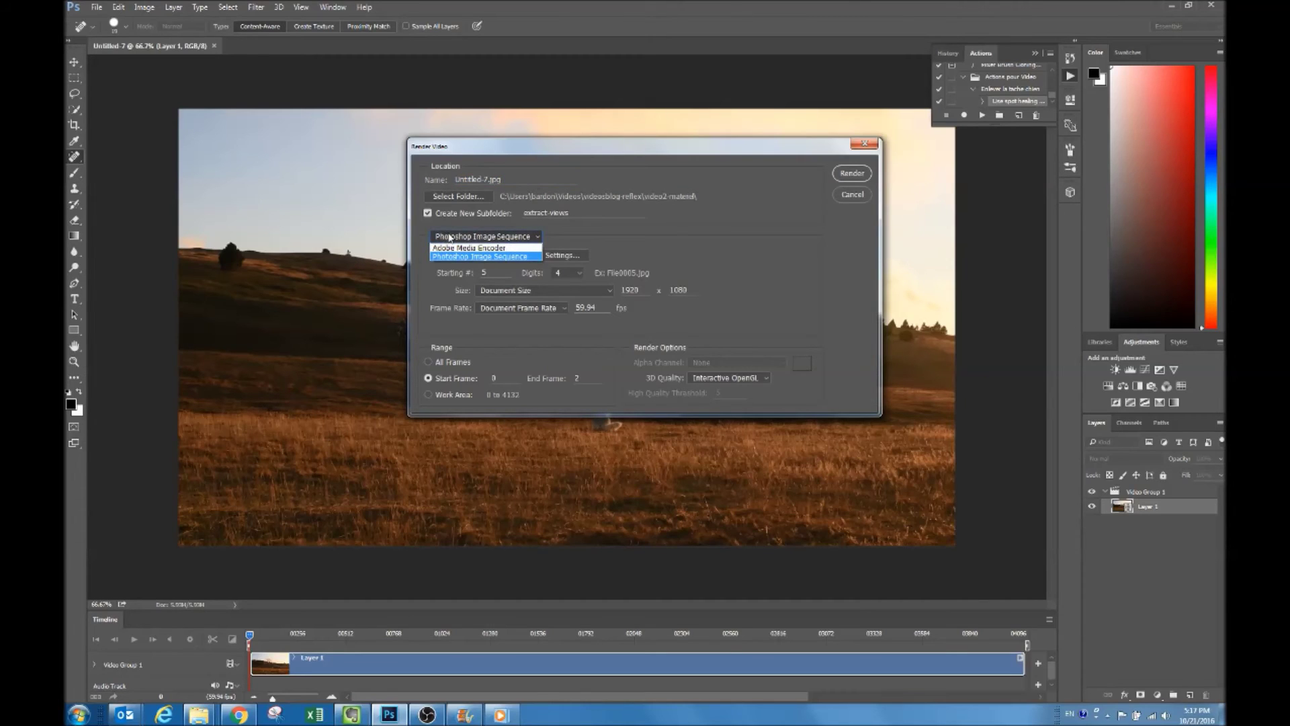
{"action": "left_click", "coordinate": [456, 249]}
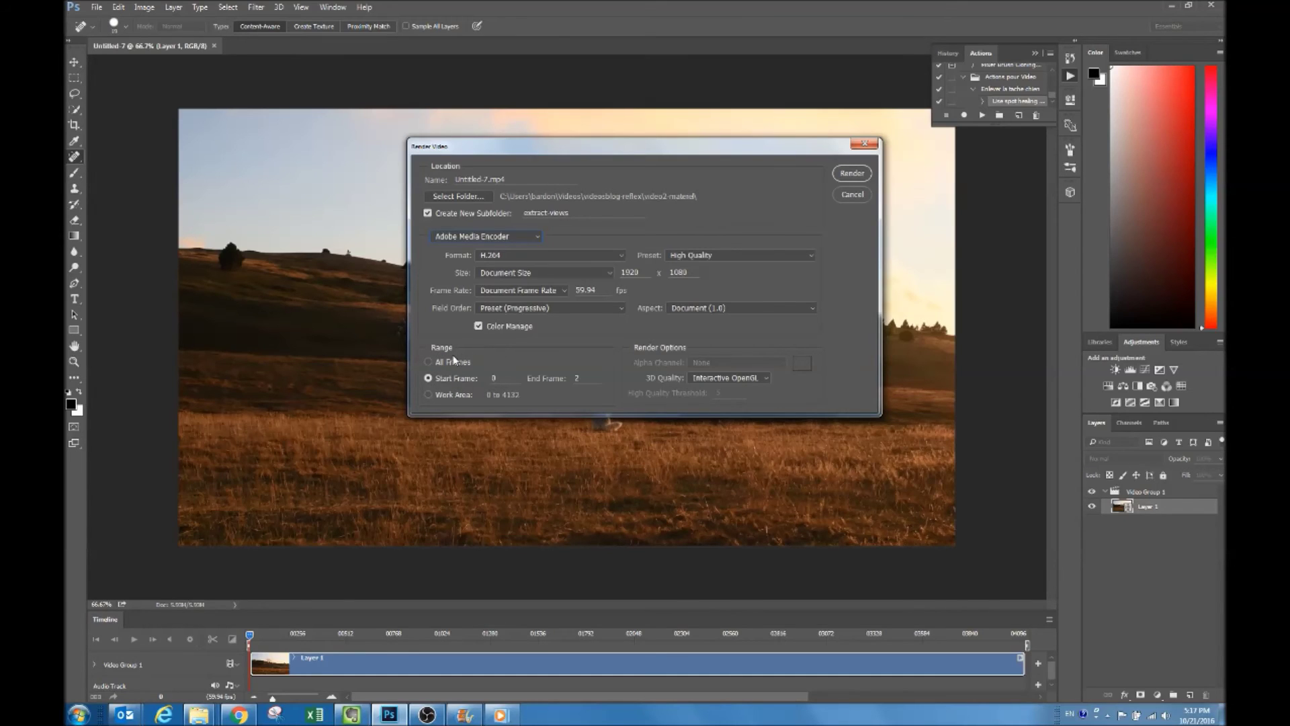
{"action": "left_click", "coordinate": [428, 362]}
{"action": "left_click", "coordinate": [857, 176]}
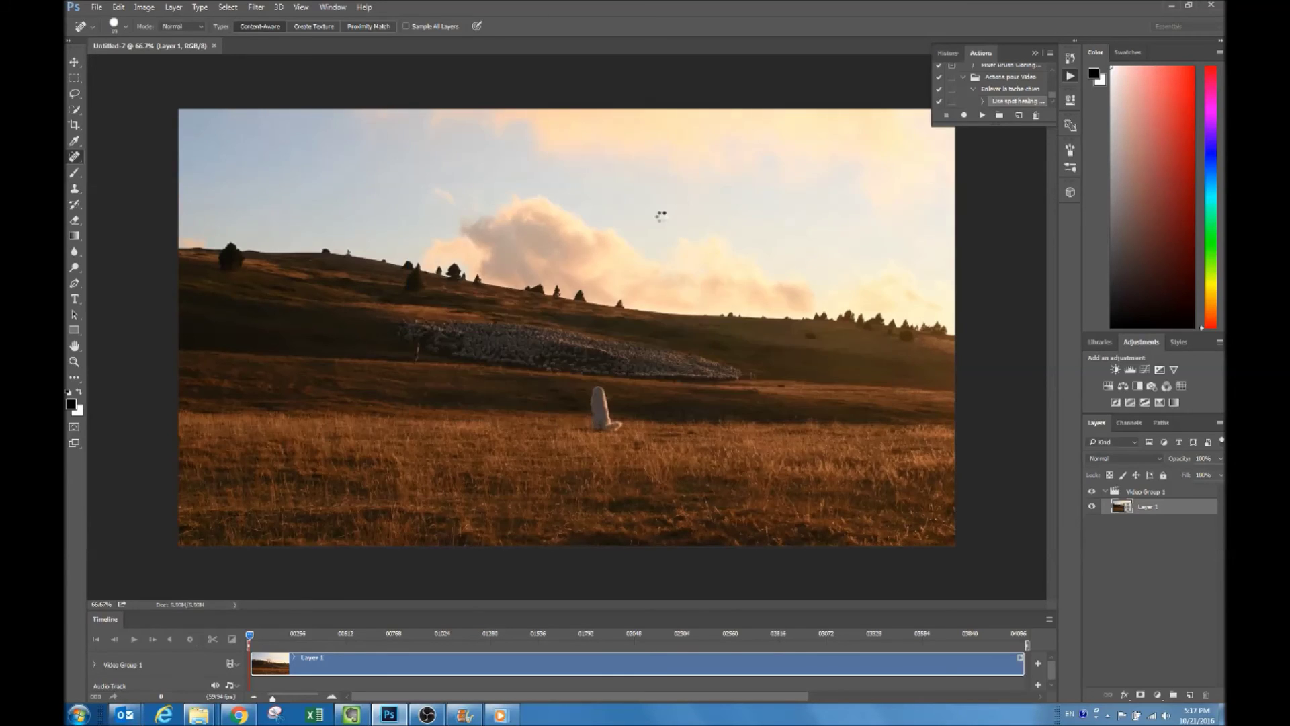